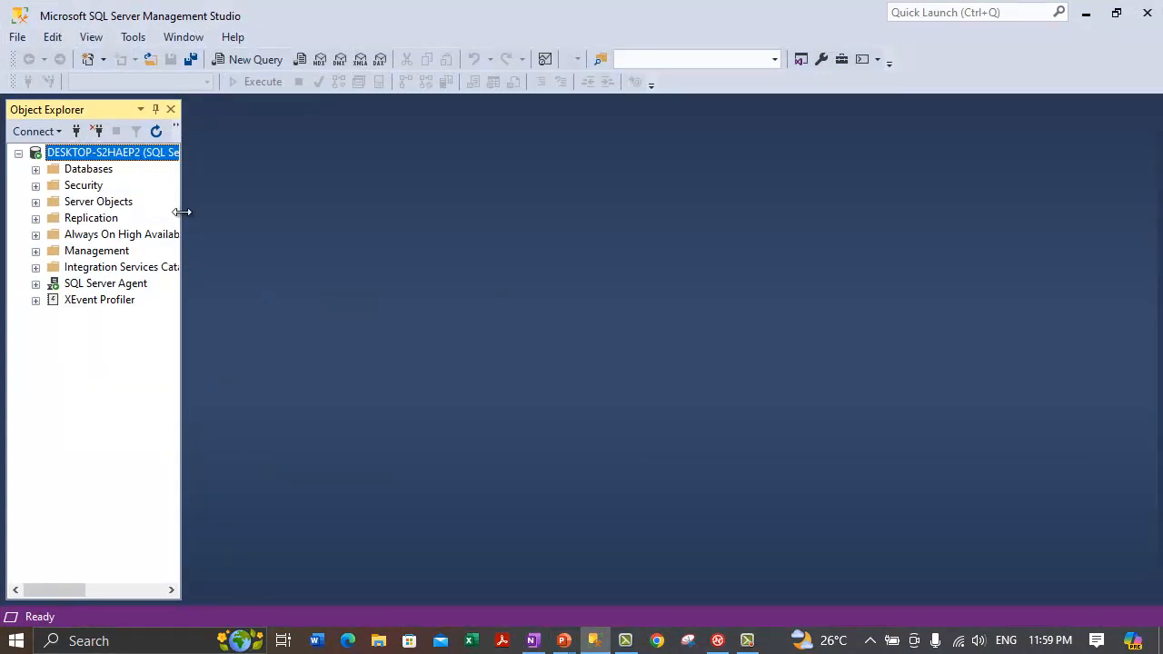
Step: Widen Object Explorer and expand MyAdventureWorks > Tables > HumanResources.Employee > Indexes
drag(183, 211, 372, 226)
click(35, 169)
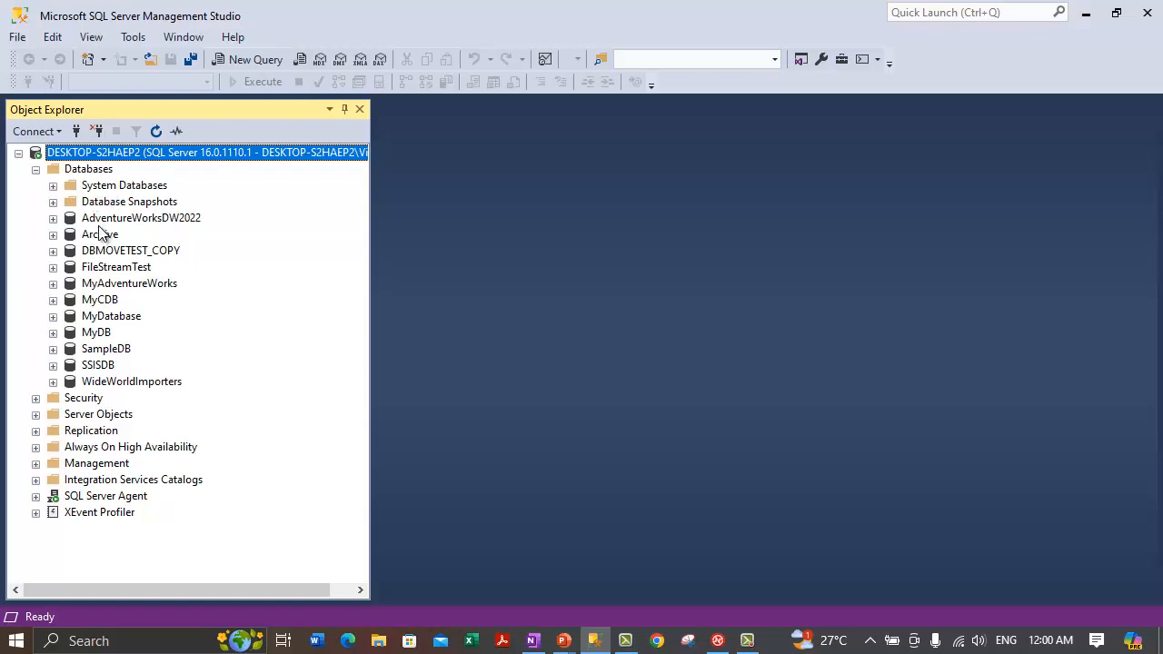
click(123, 283)
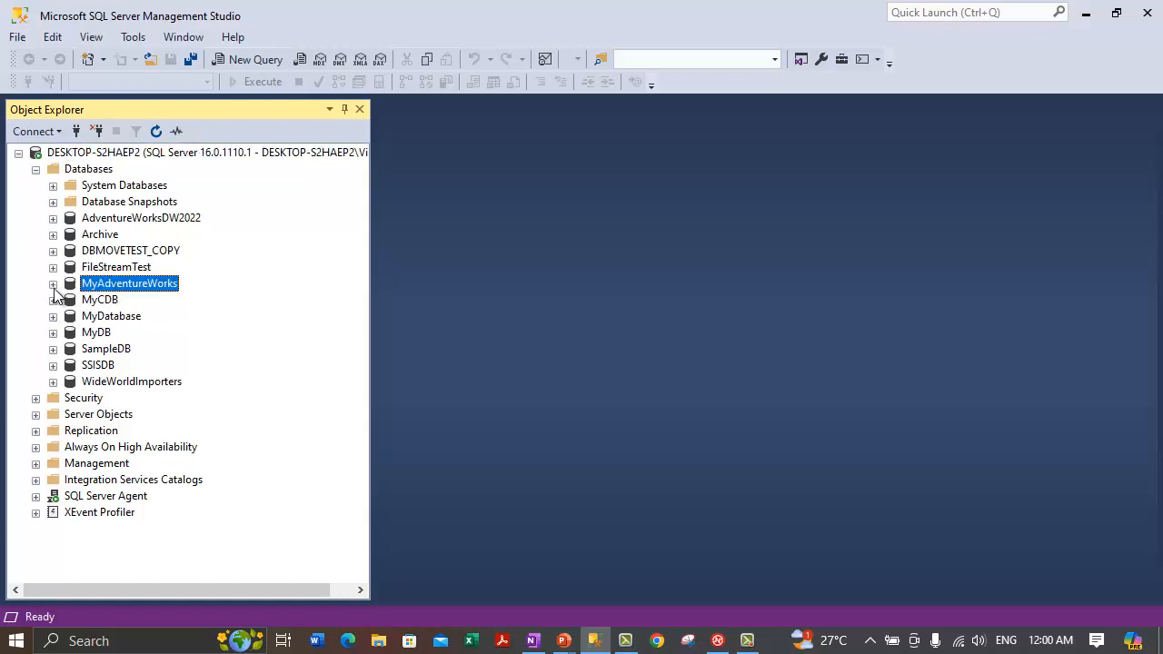
click(53, 285)
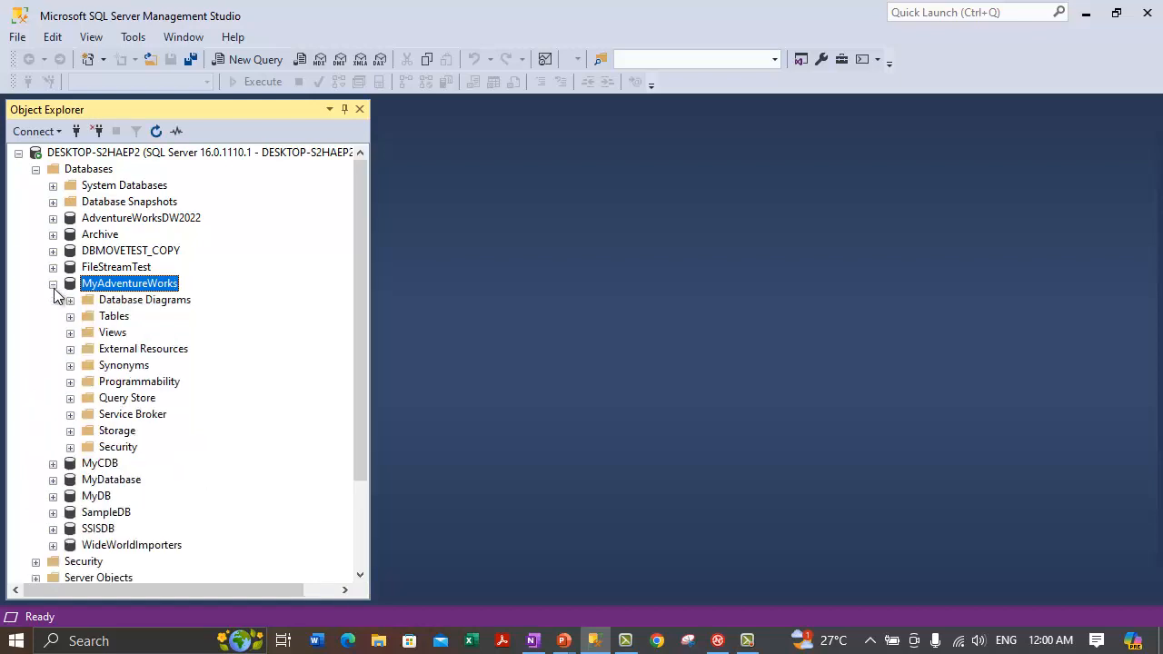
click(71, 317)
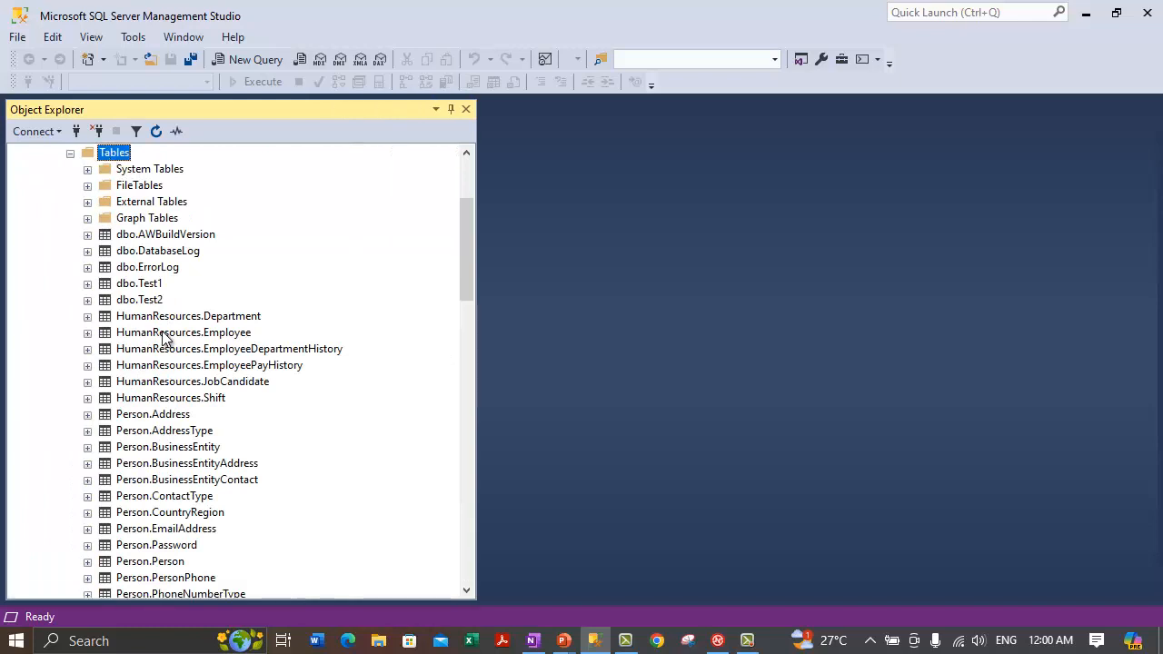
scroll(159, 336, up, 1)
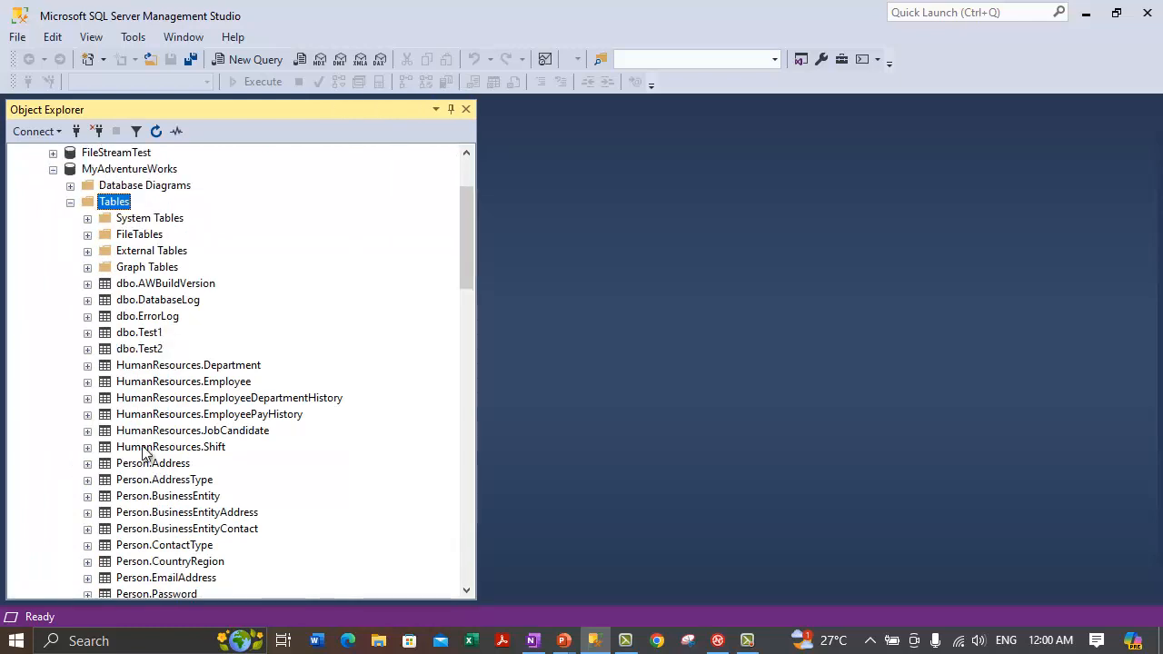
click(185, 384)
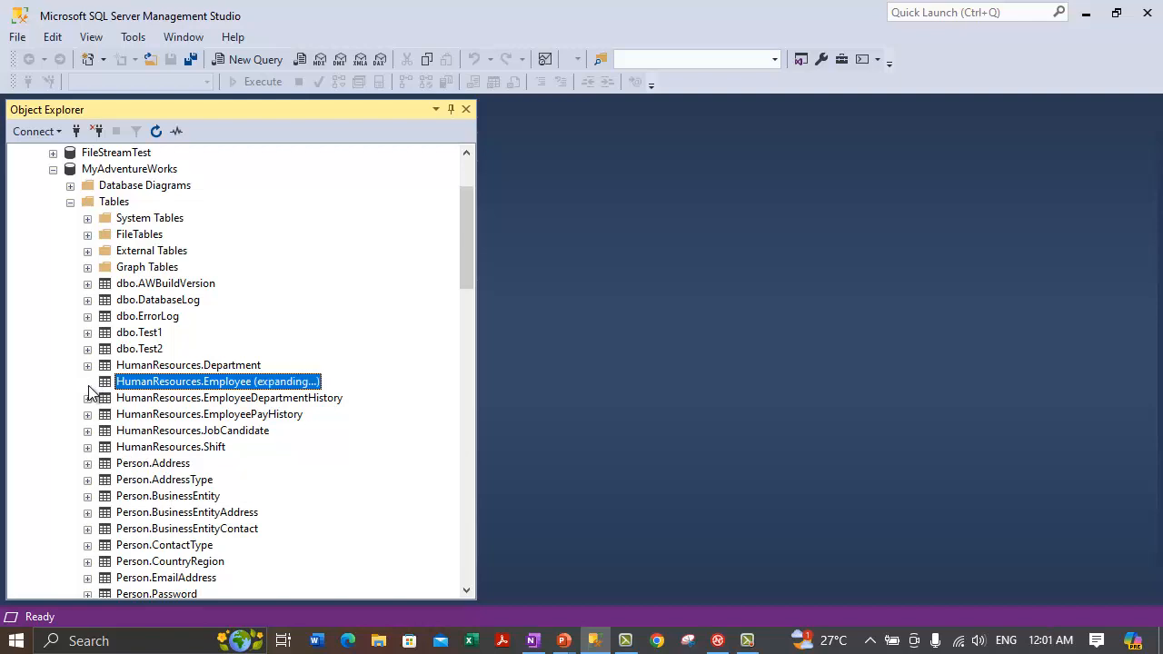
click(88, 382)
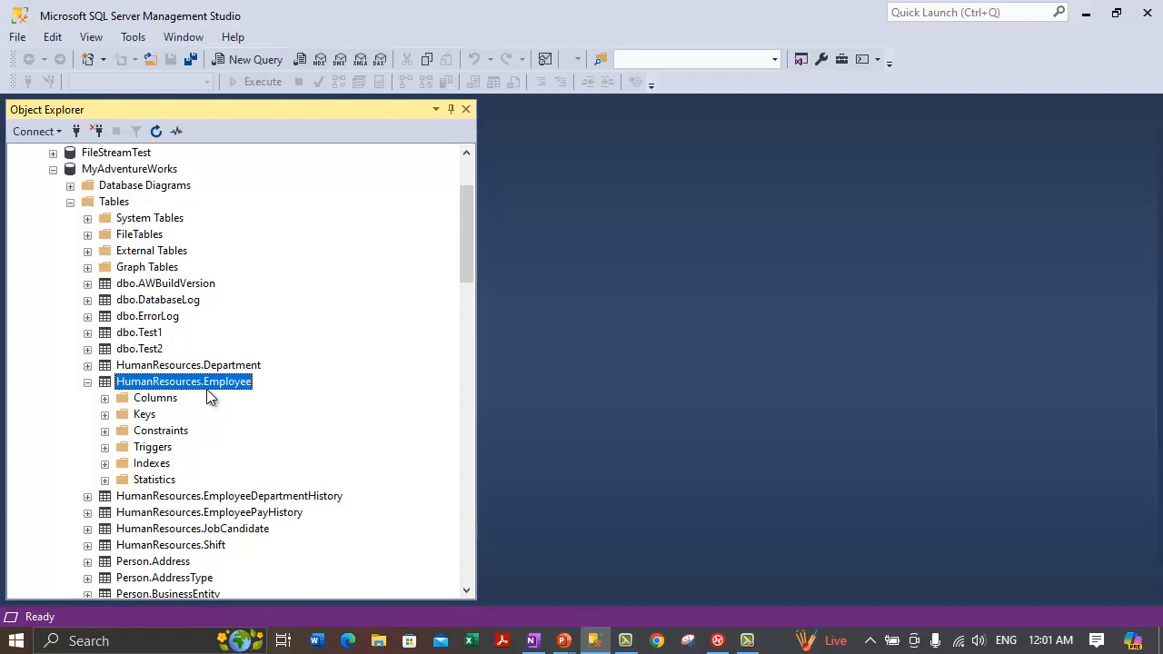
click(134, 466)
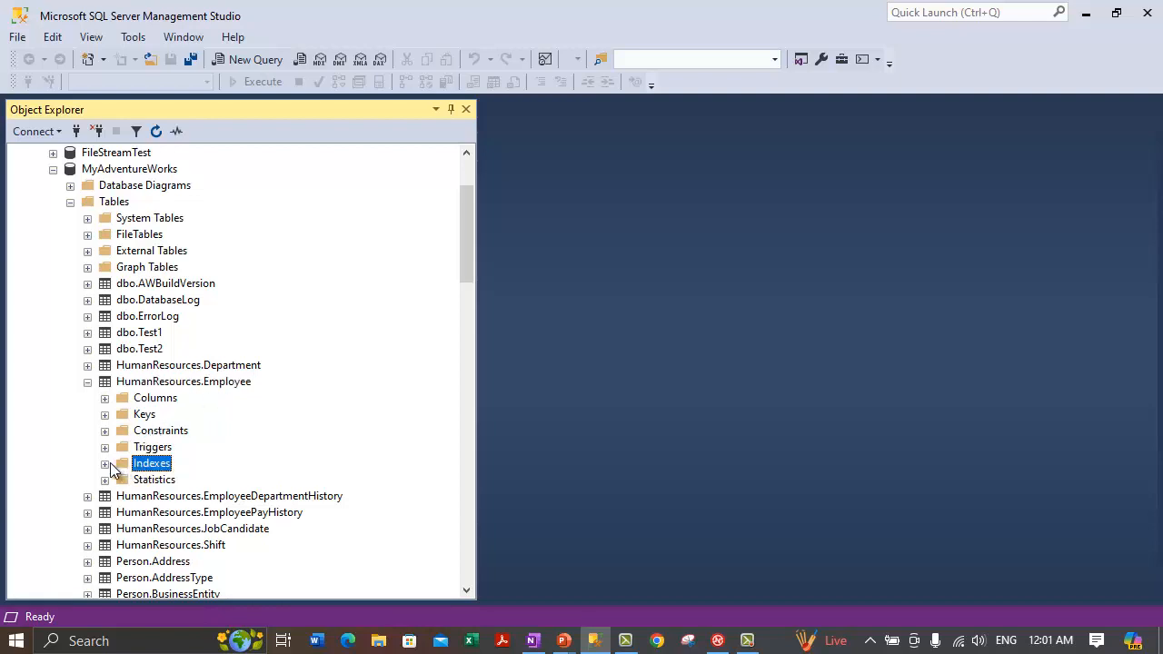
click(110, 462)
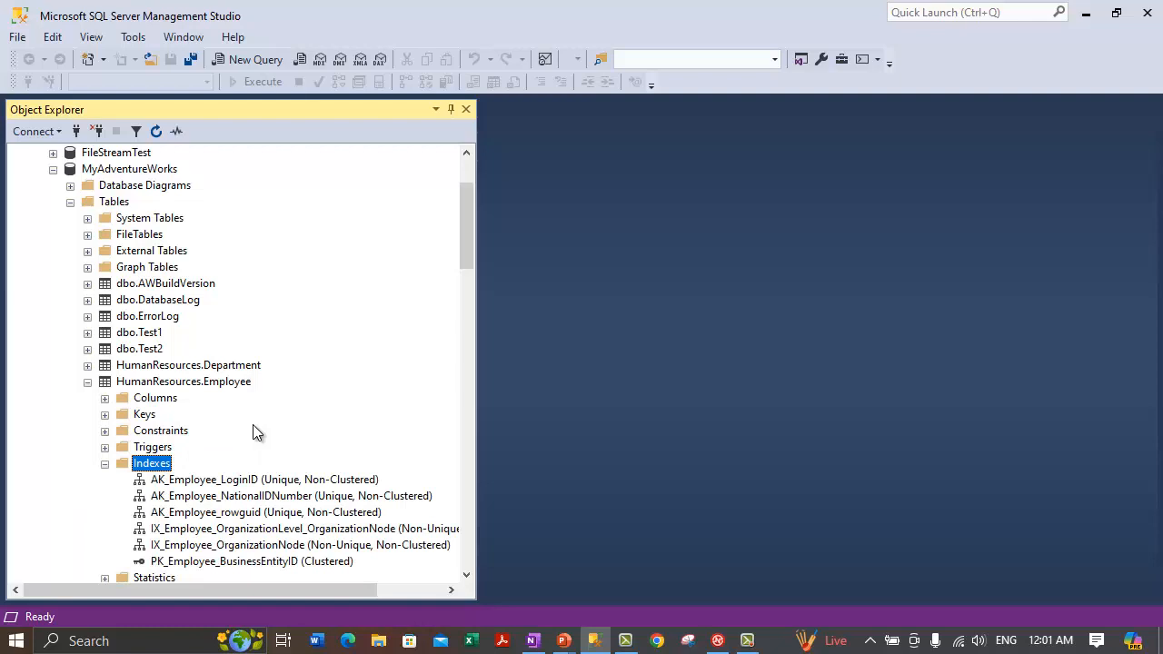
scroll(252, 433, down, 1)
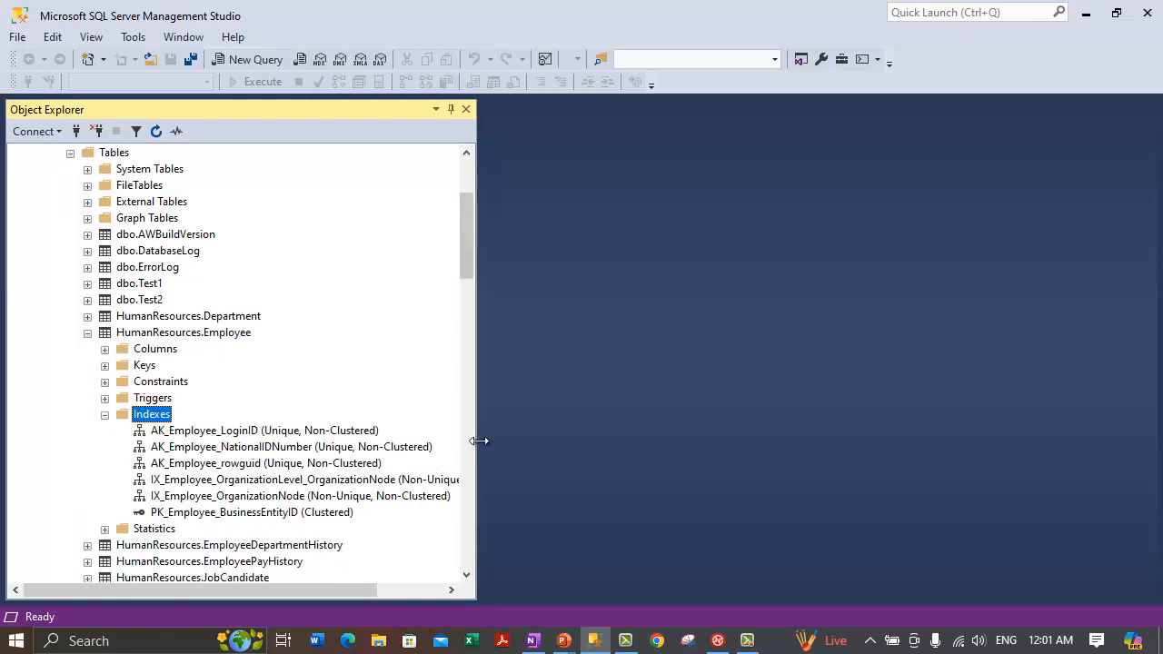
drag(479, 441, 500, 441)
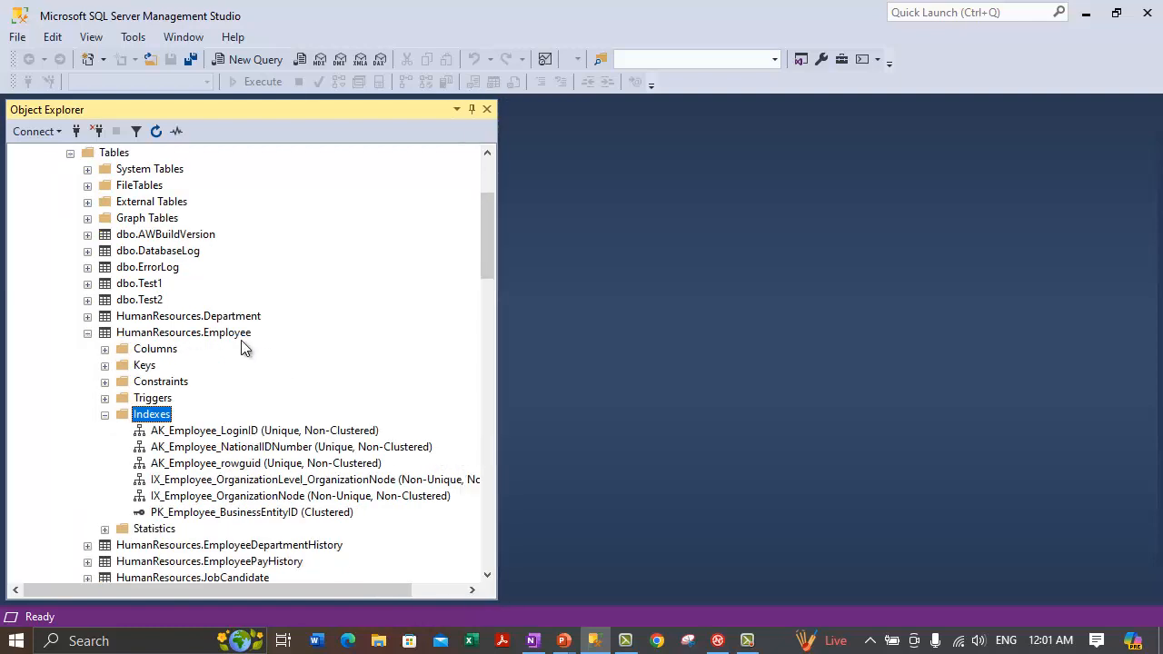
Step: Select each Employee index in turn, ending on PK_Employee_BusinessEntityID
click(277, 515)
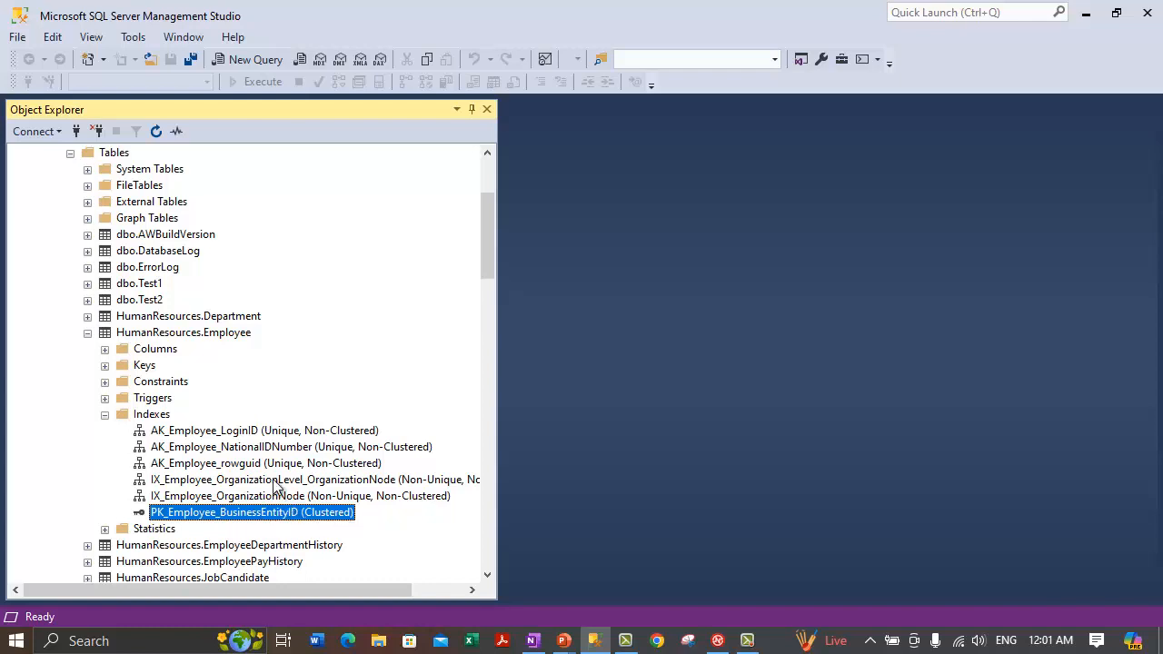
click(274, 433)
click(372, 498)
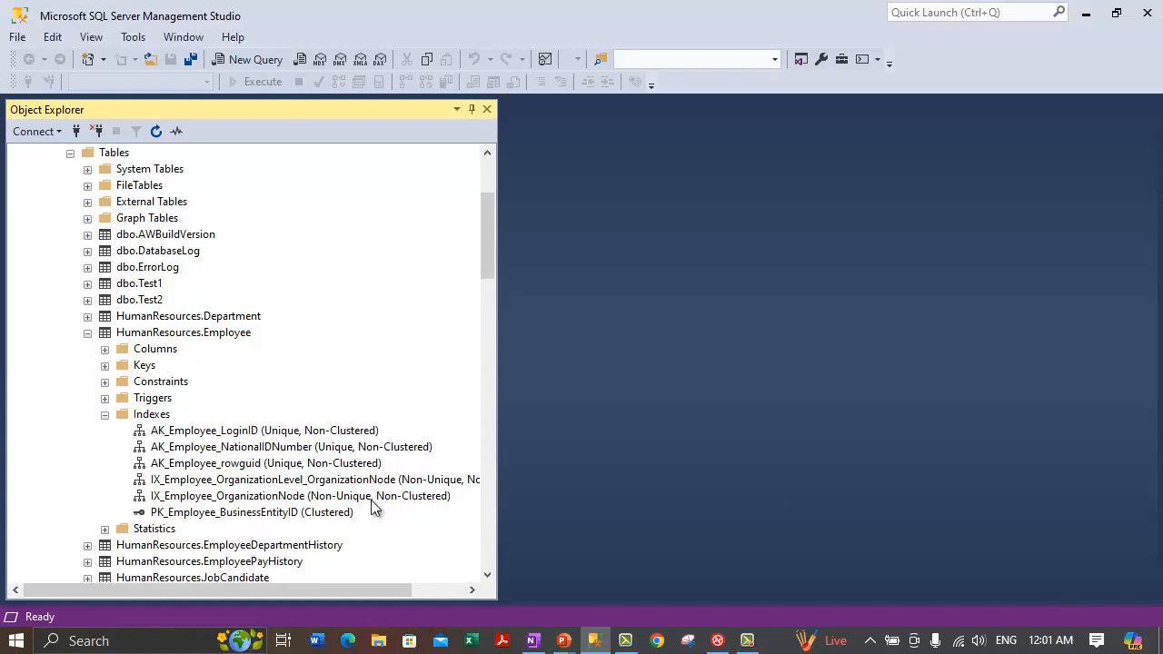
click(313, 465)
click(311, 449)
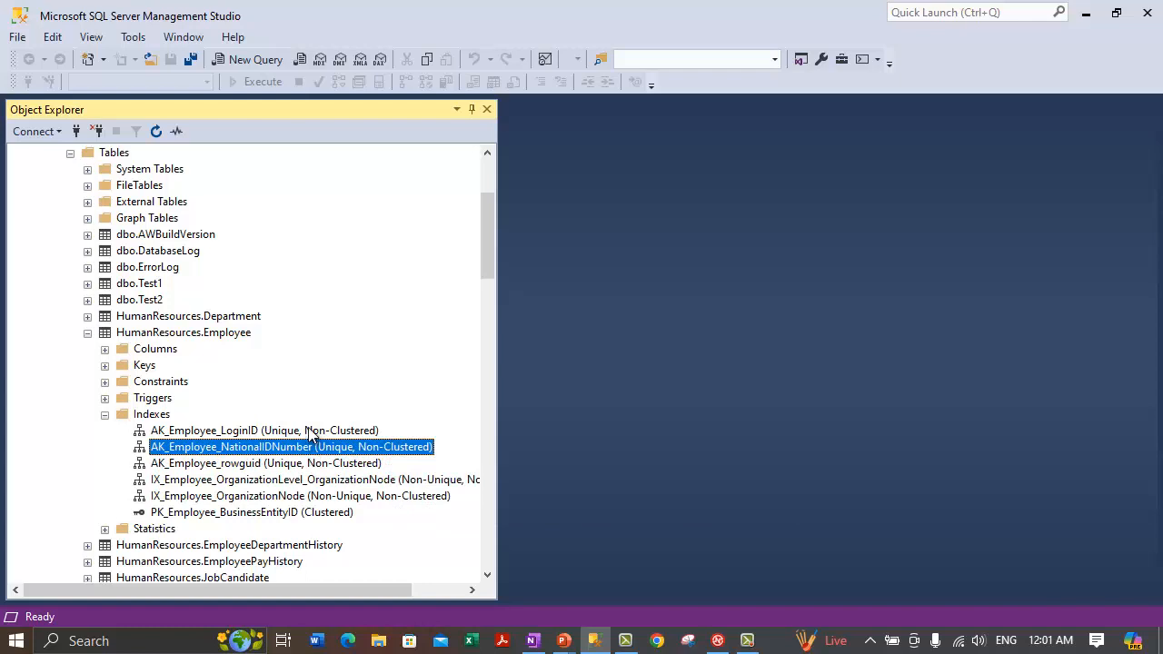
click(308, 431)
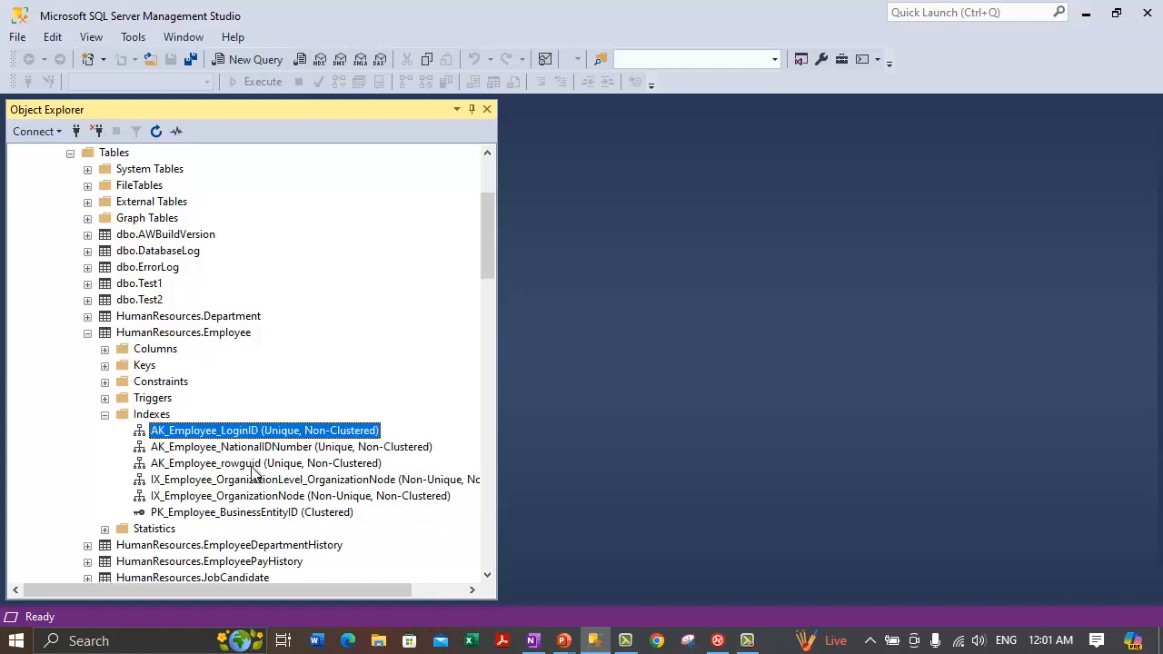
click(225, 513)
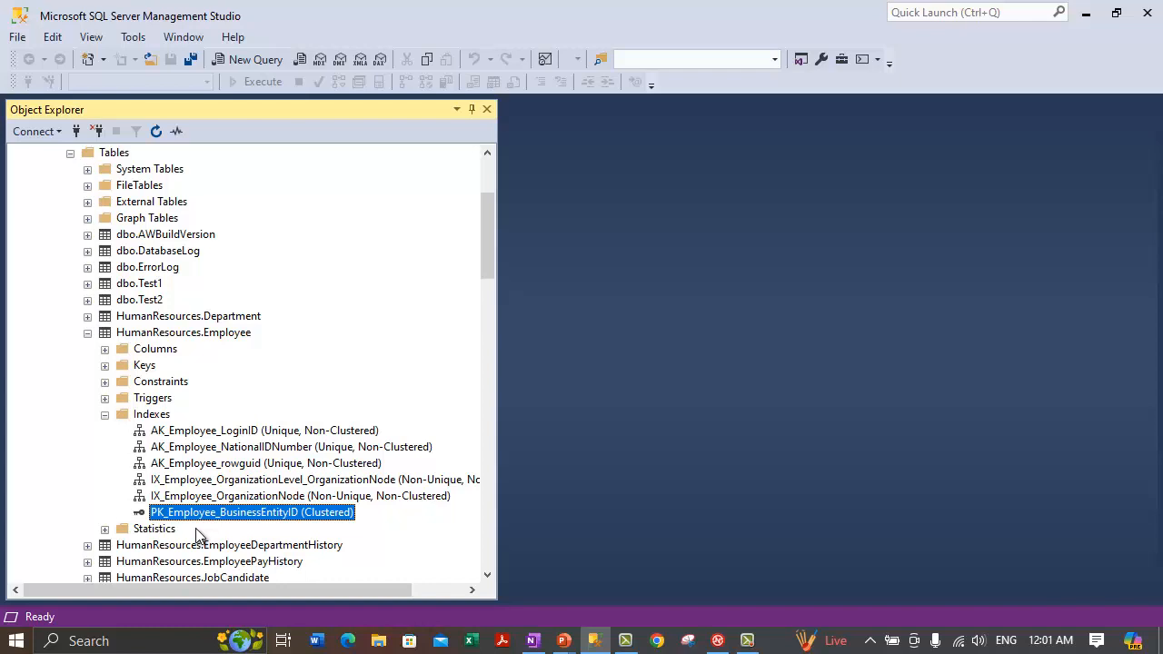
right_click(220, 519)
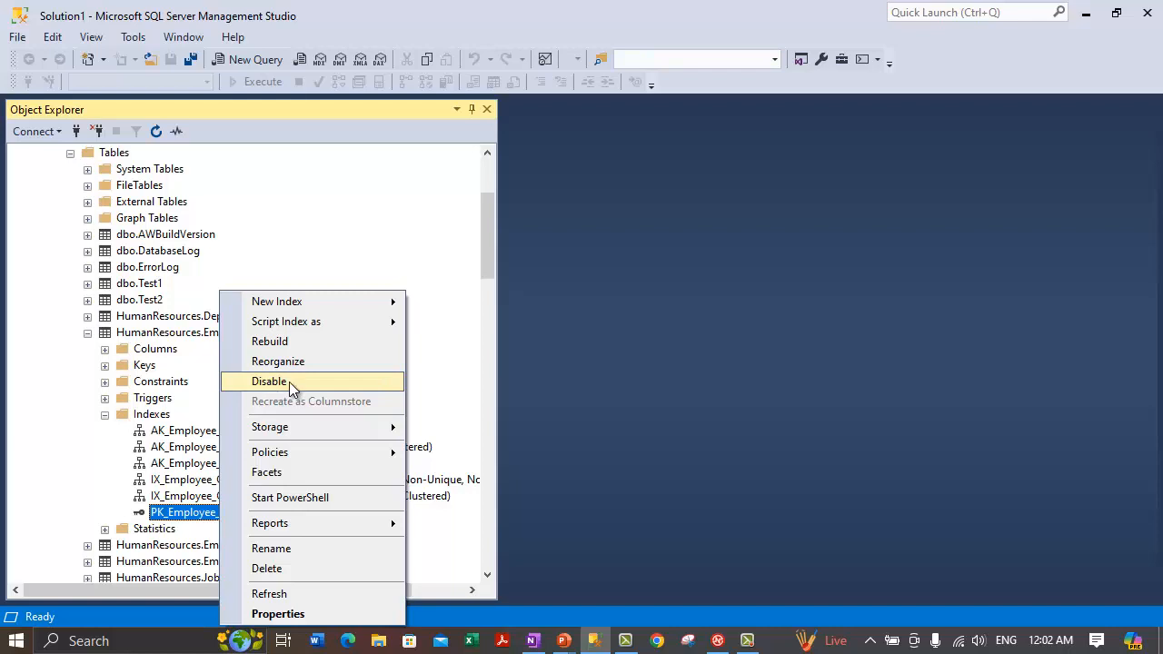
click(287, 381)
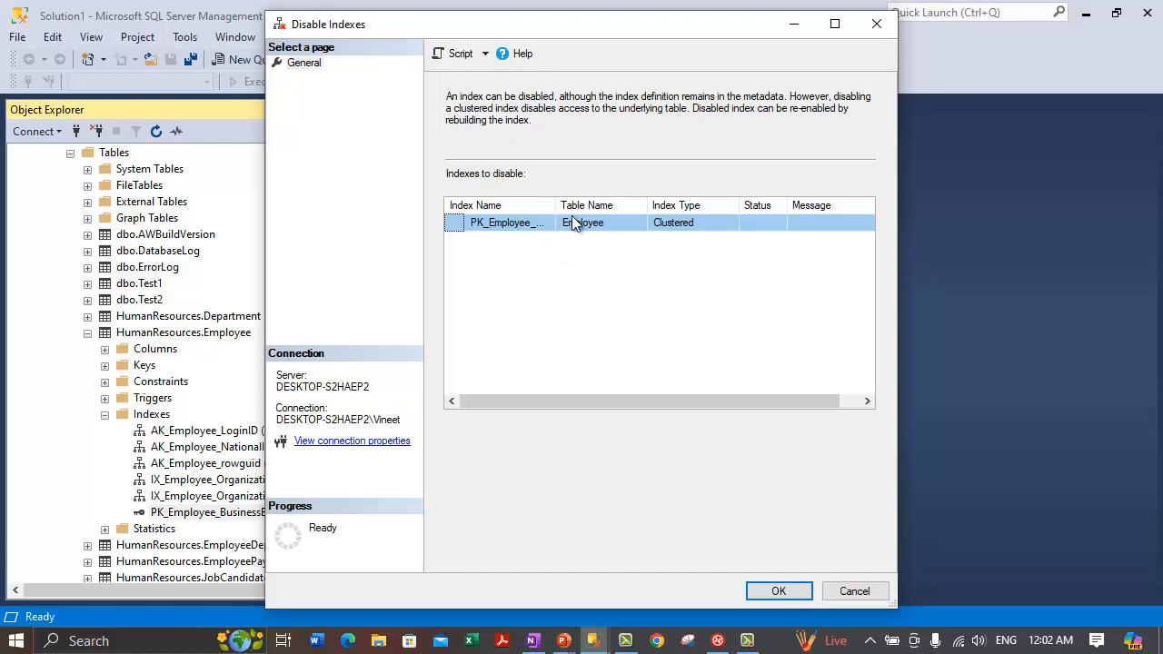
click(545, 205)
drag(555, 206, 691, 213)
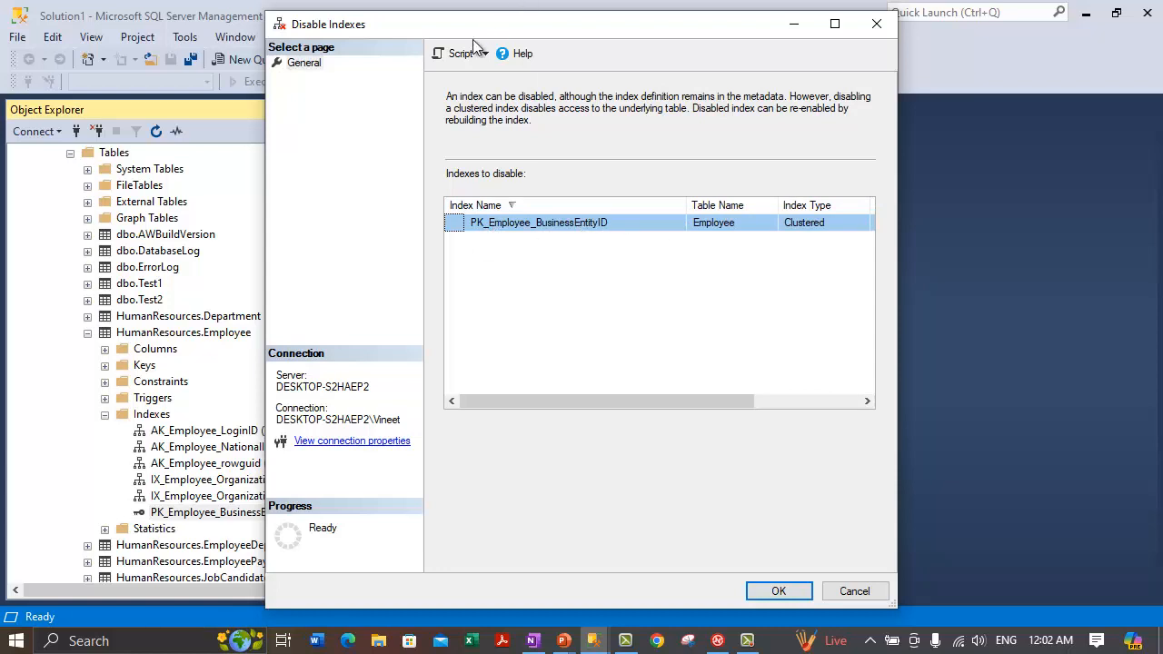
drag(583, 36, 384, 33)
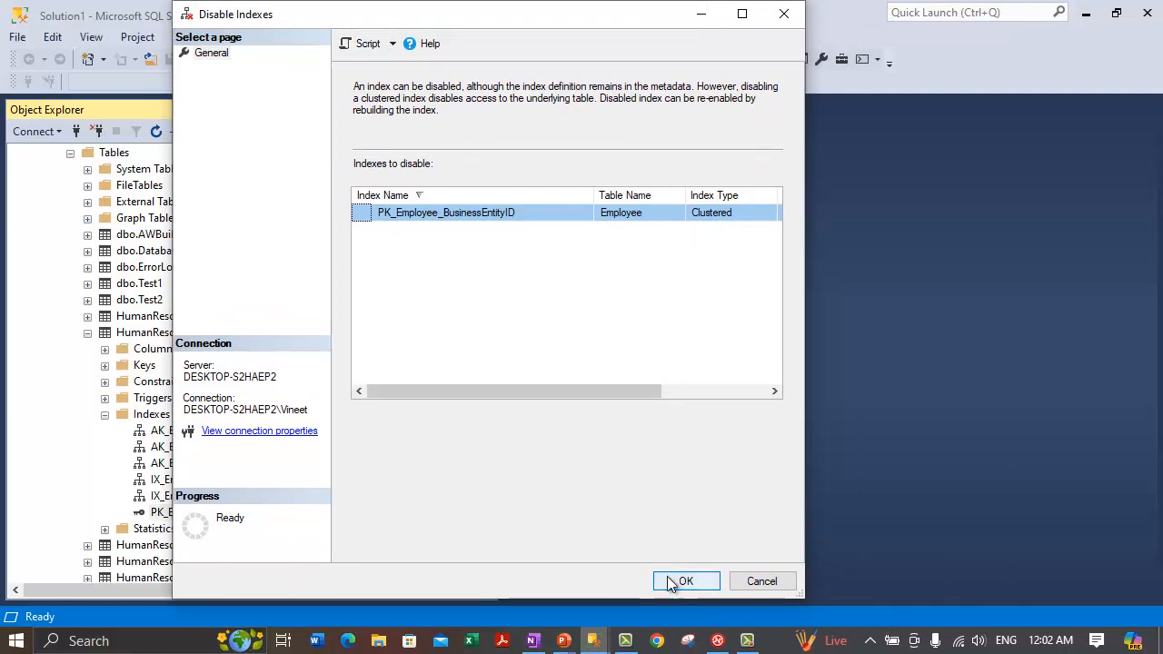
click(769, 586)
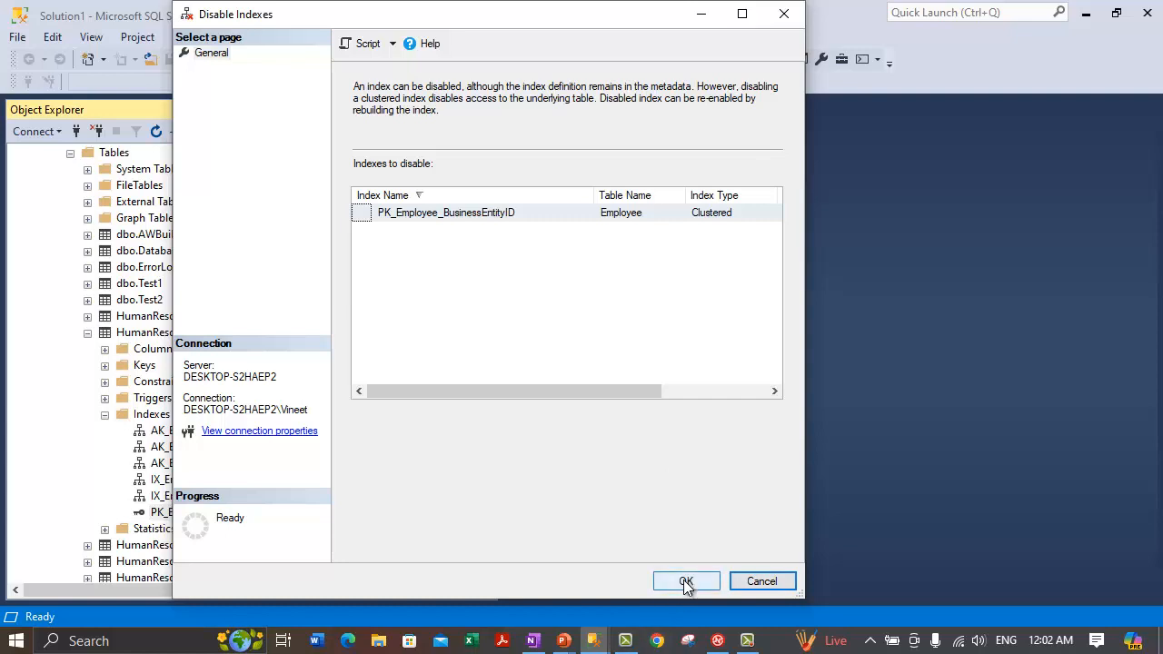
click(759, 582)
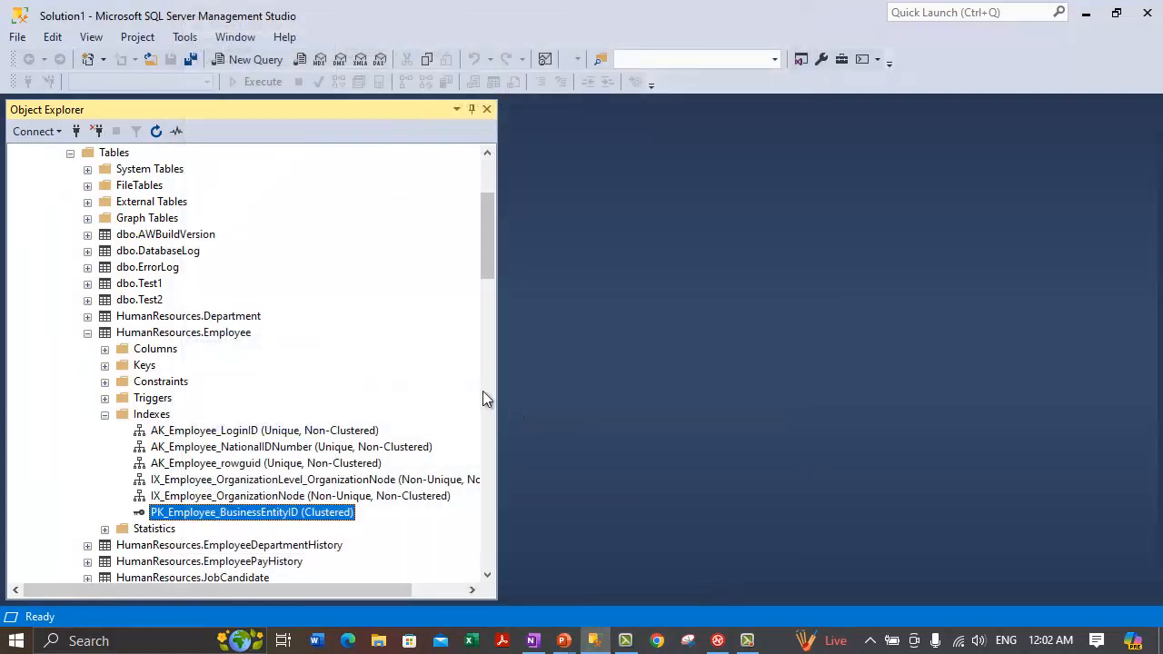
click(534, 642)
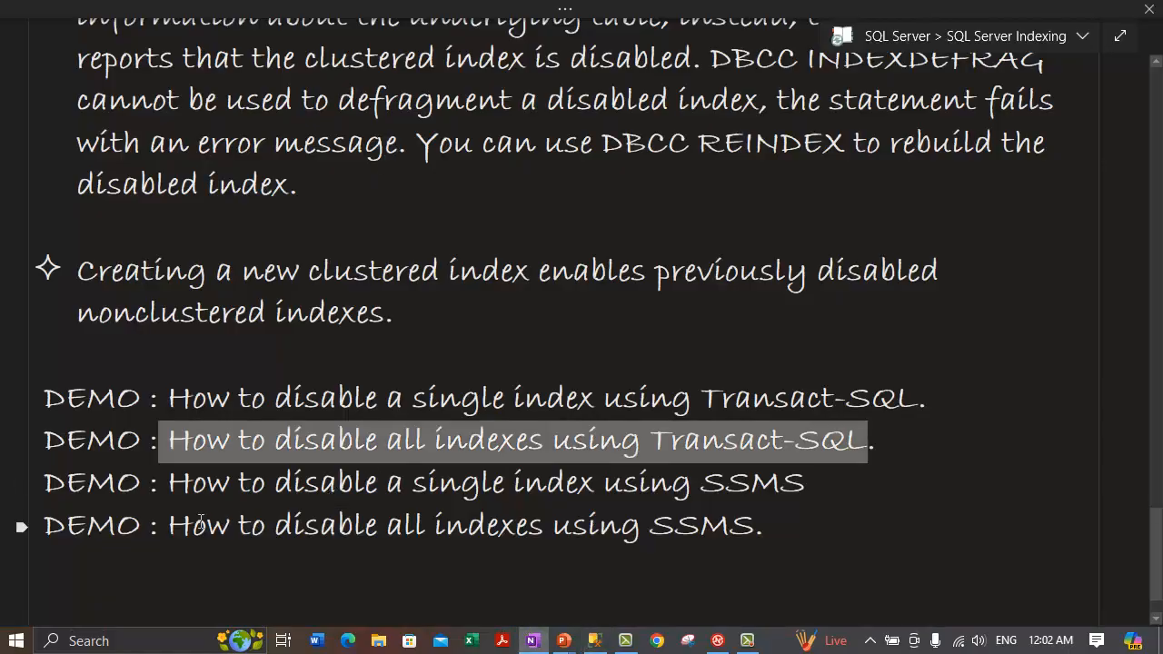
drag(169, 527, 698, 548)
click(594, 641)
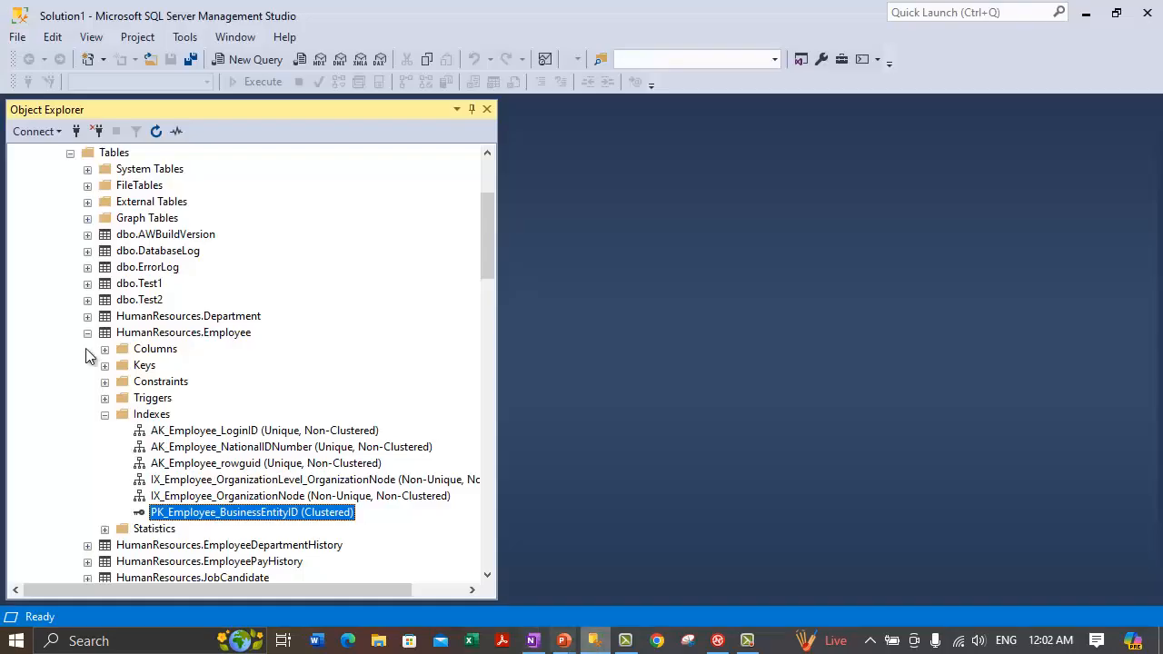
Step: Choose Disable All from the HumanResources.Employee Indexes folder's context menu
click(135, 334)
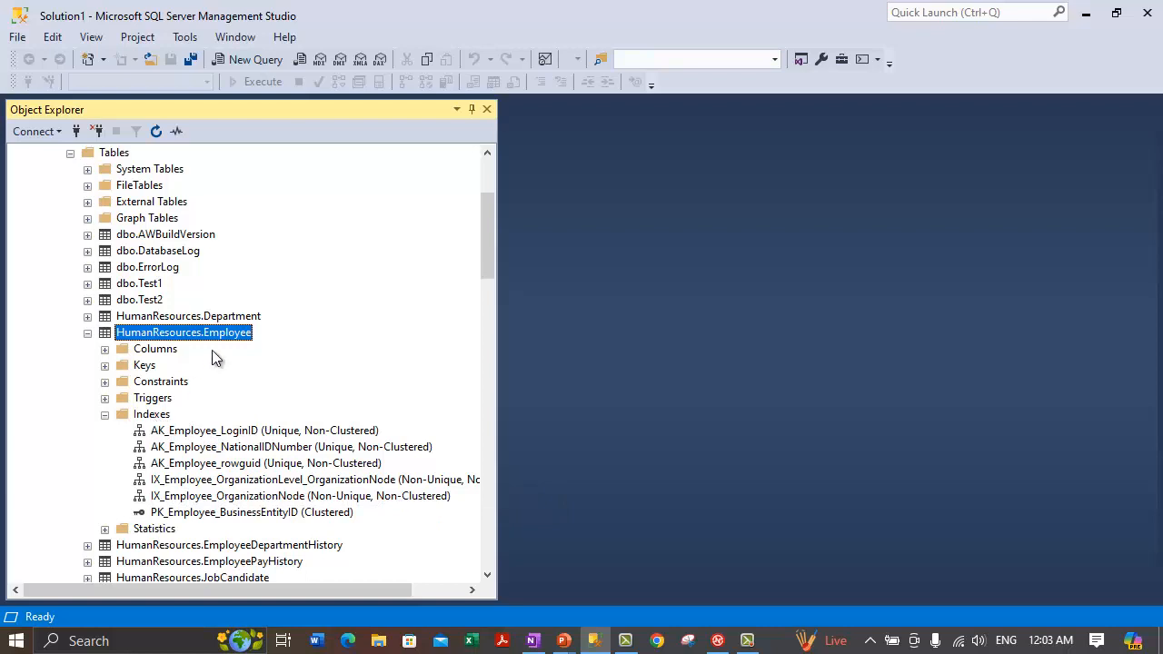
click(151, 415)
right_click(151, 423)
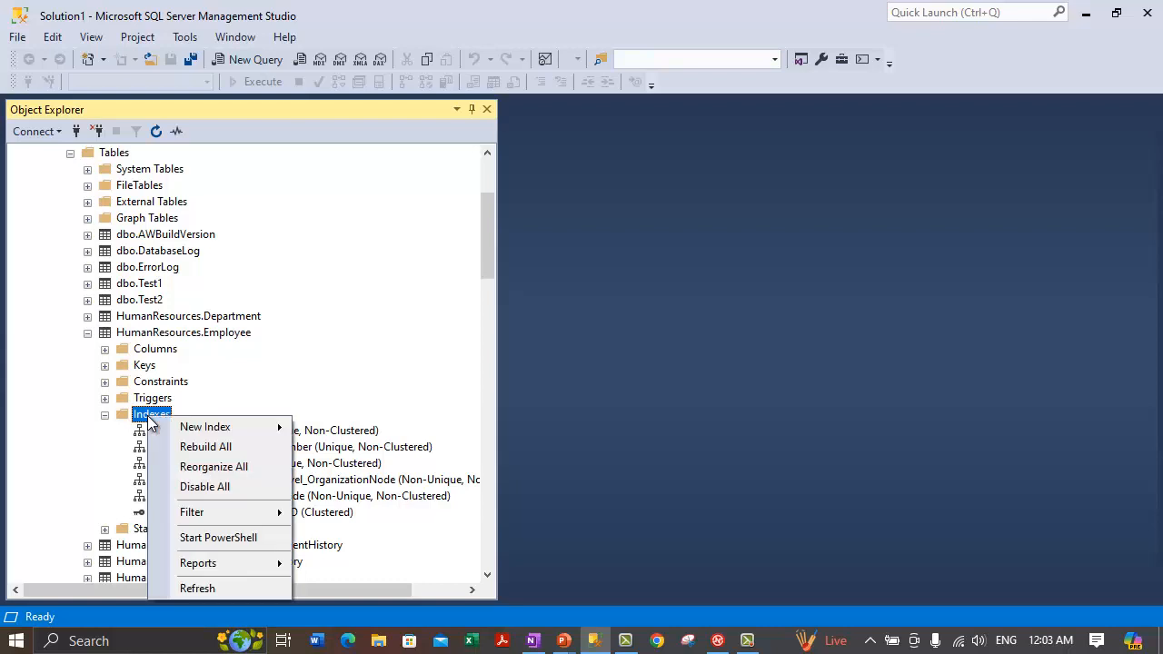
click(212, 491)
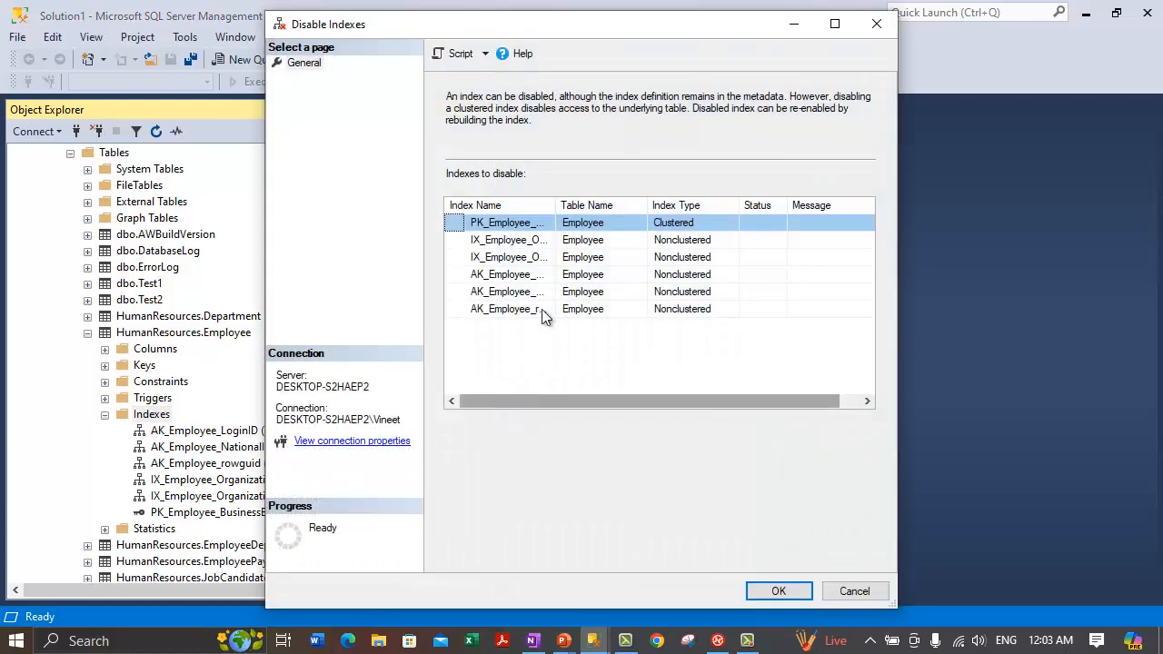
Step: Remove the three AK_ indexes from the Disable Indexes list, then cancel without disabling anything
double_click(568, 23)
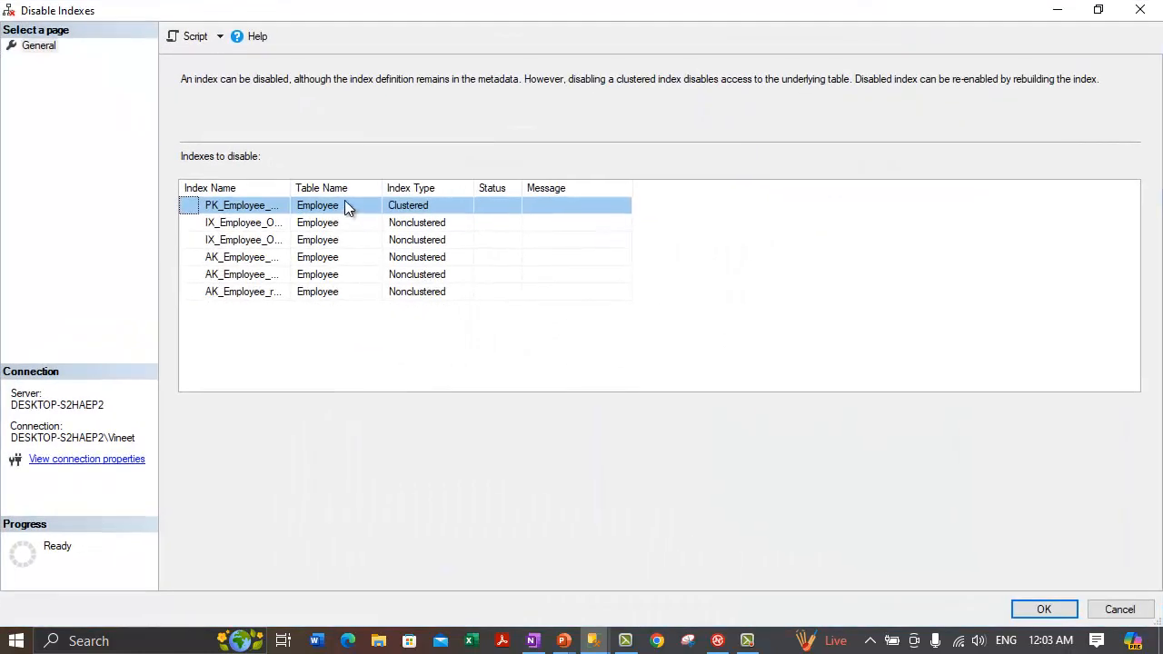
double_click(292, 188)
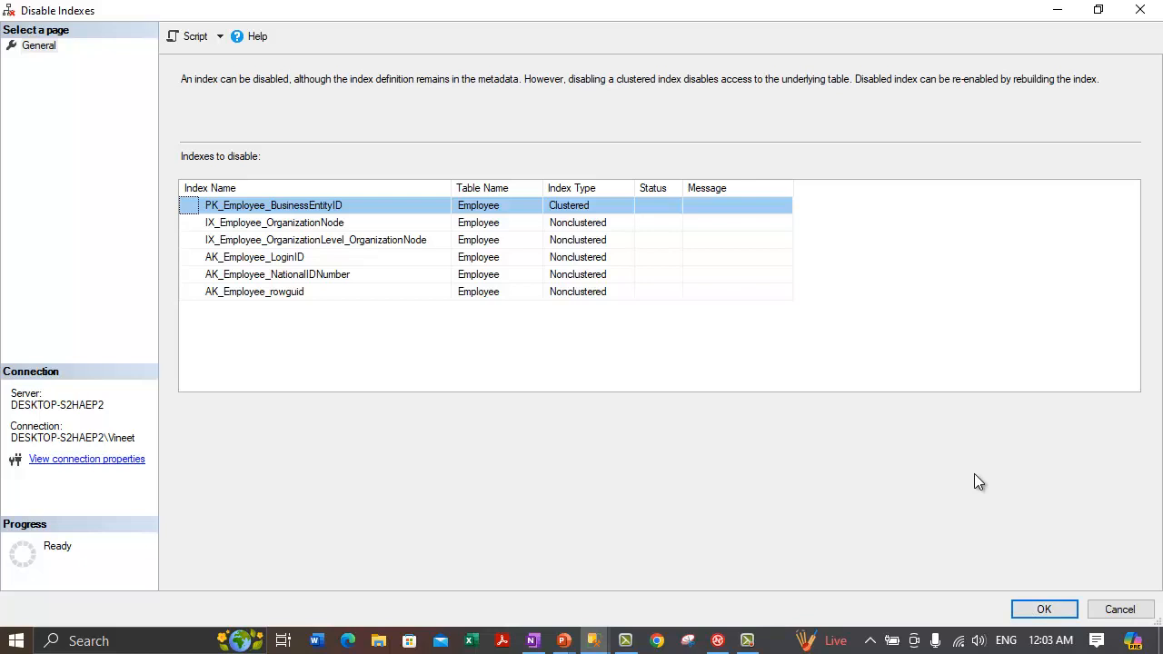
click(291, 293)
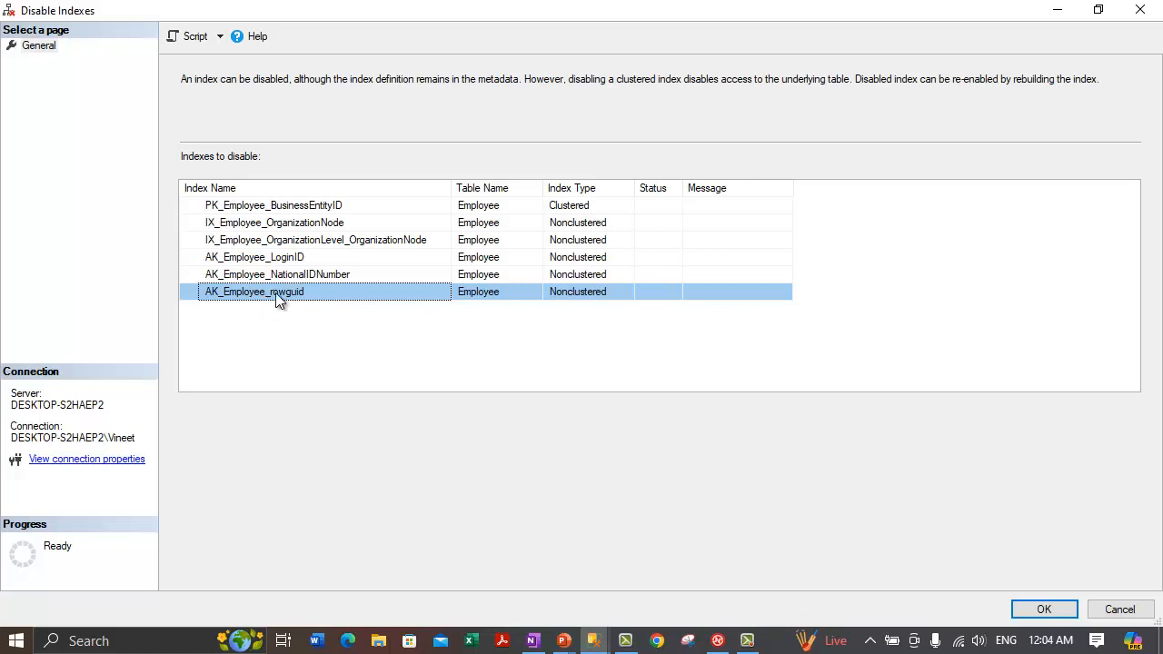
key(Delete)
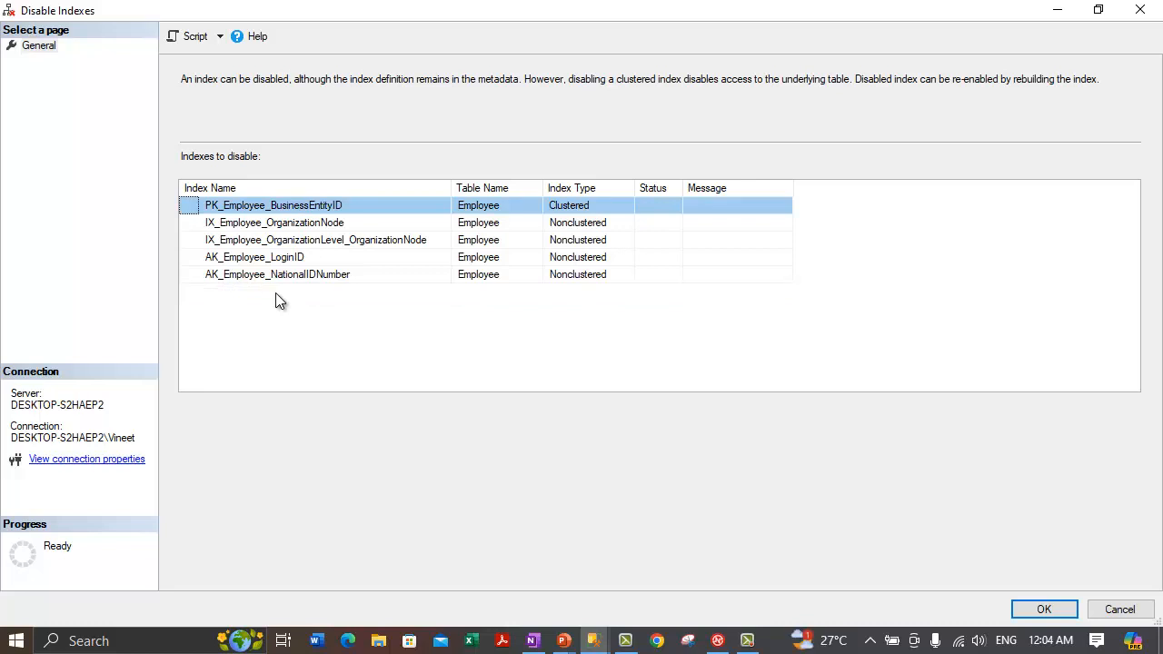
click(295, 276)
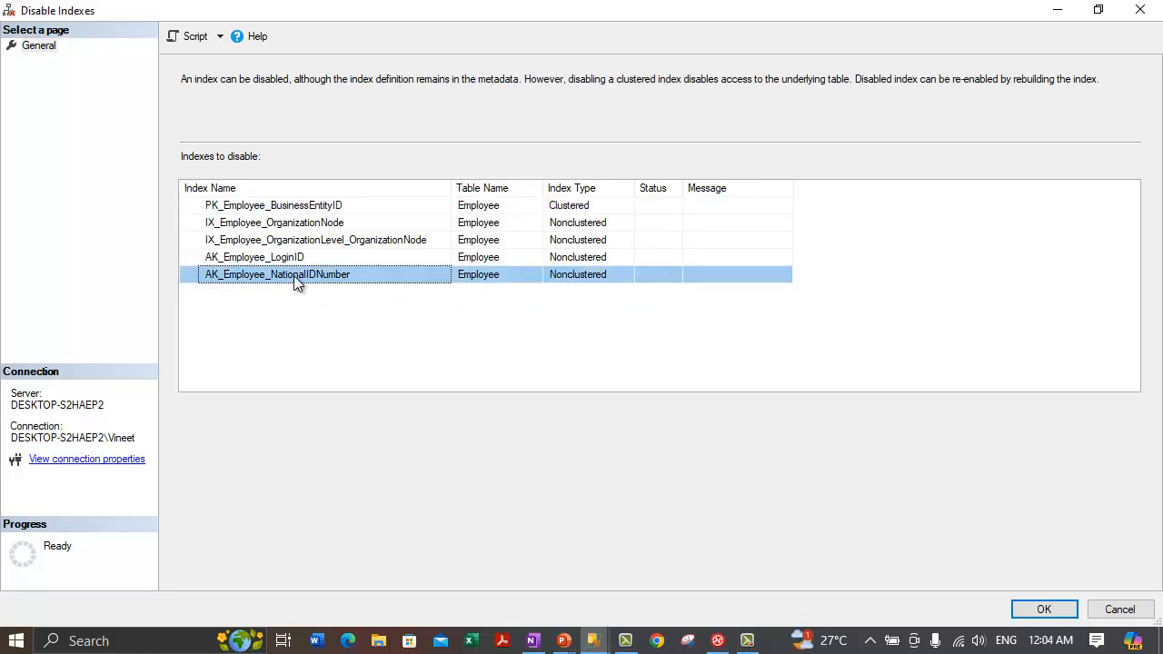
key(Delete)
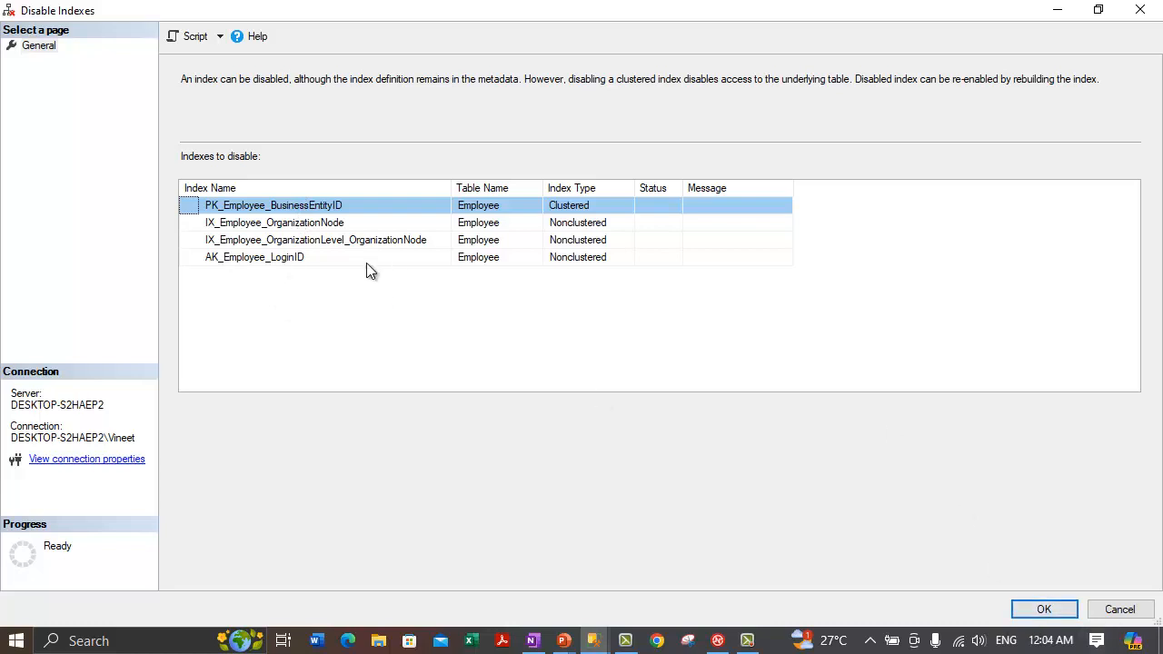
click(304, 258)
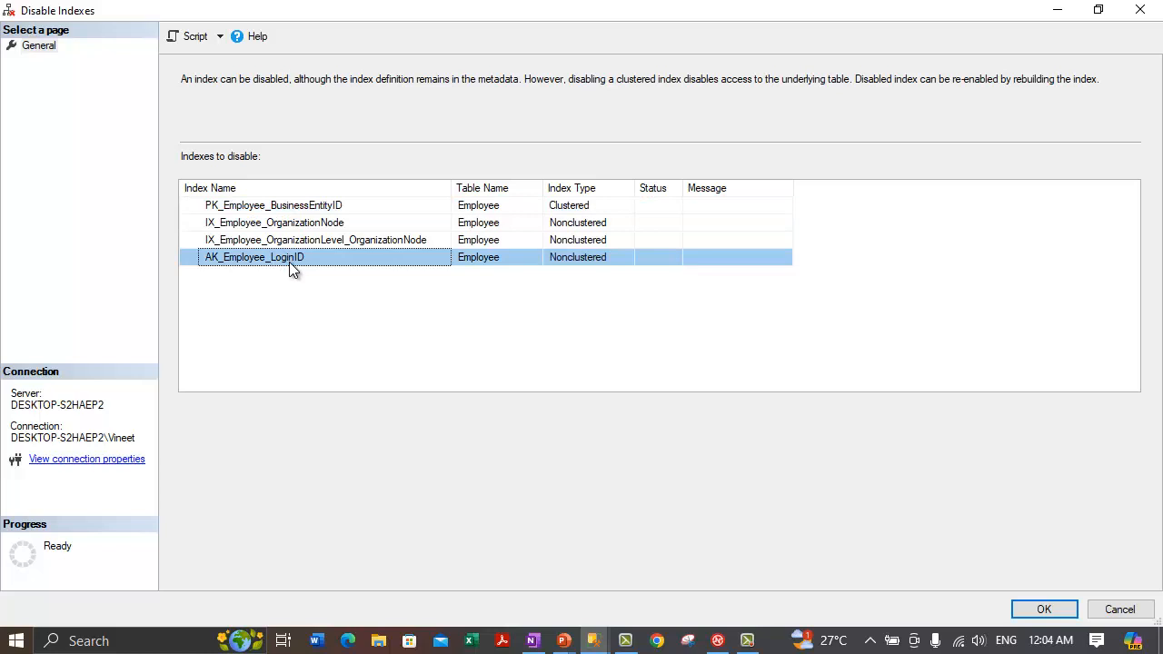
key(Delete)
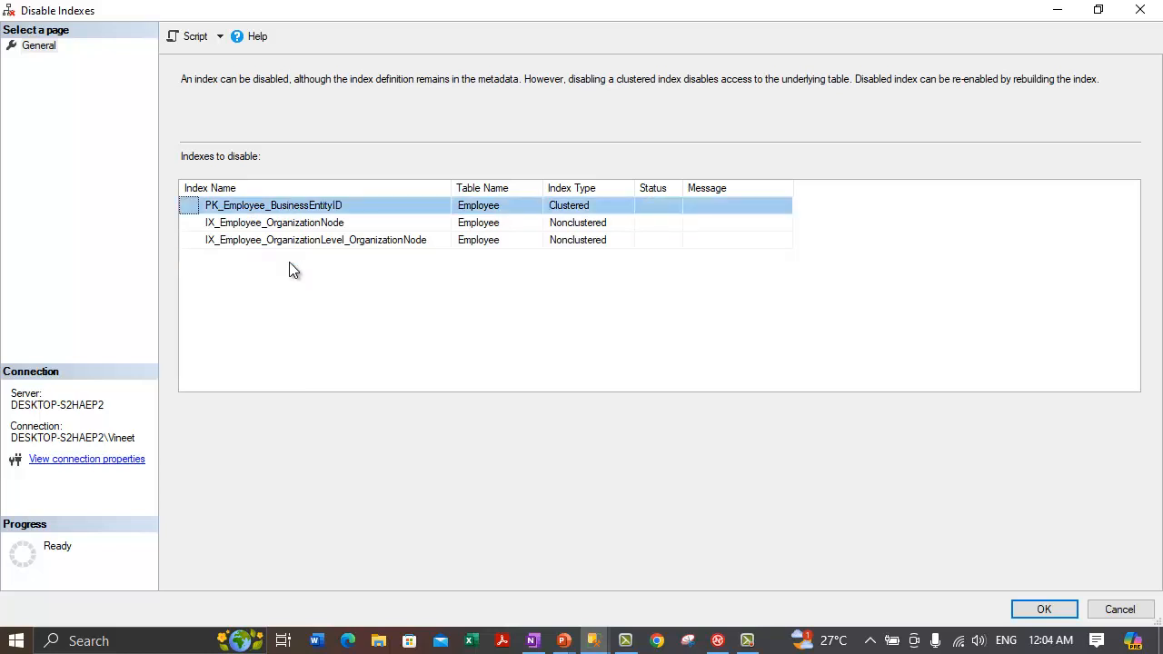
click(1120, 610)
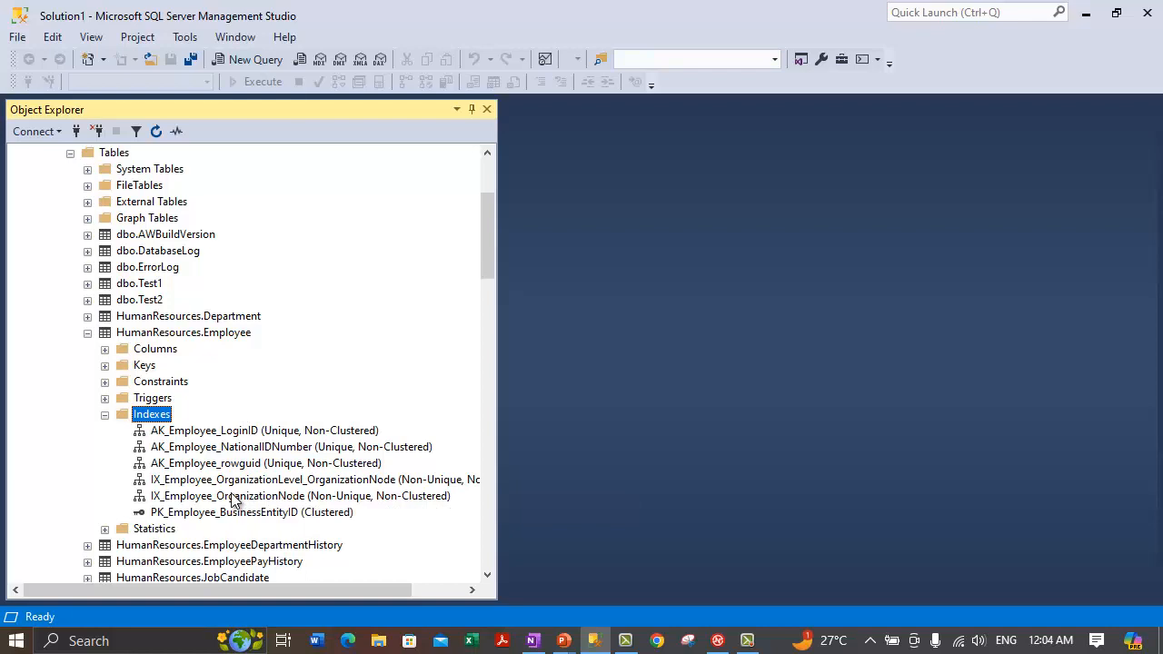
Step: Reopen Disable All maximized, widen the columns and sort by Index Name descending
right_click(151, 417)
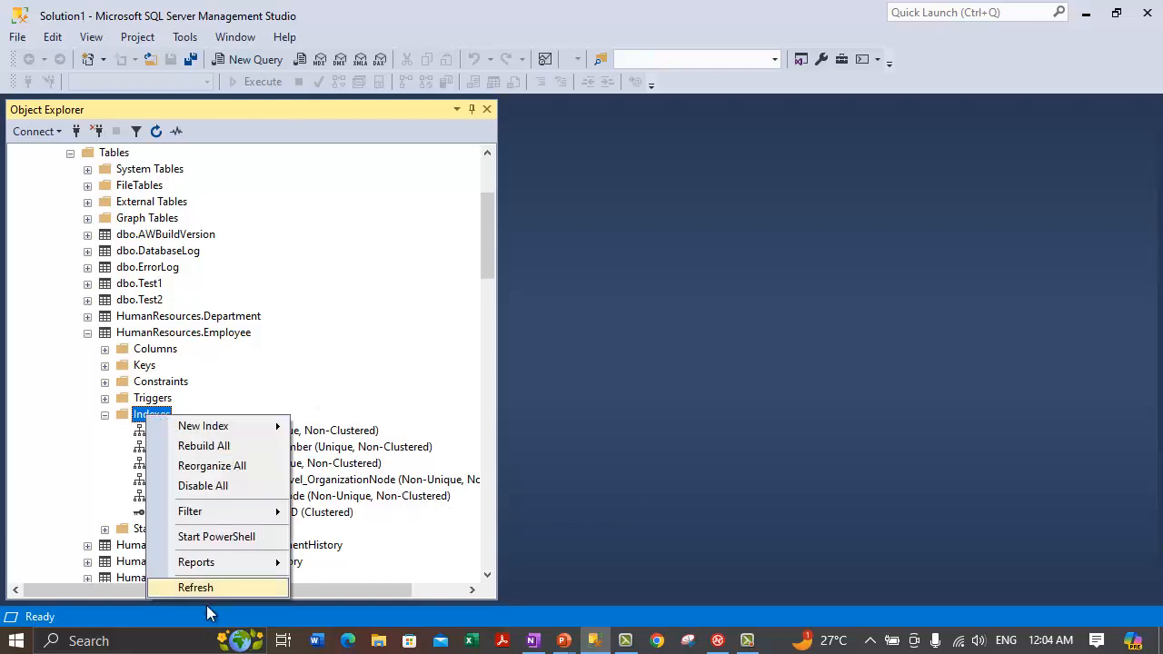
click(202, 486)
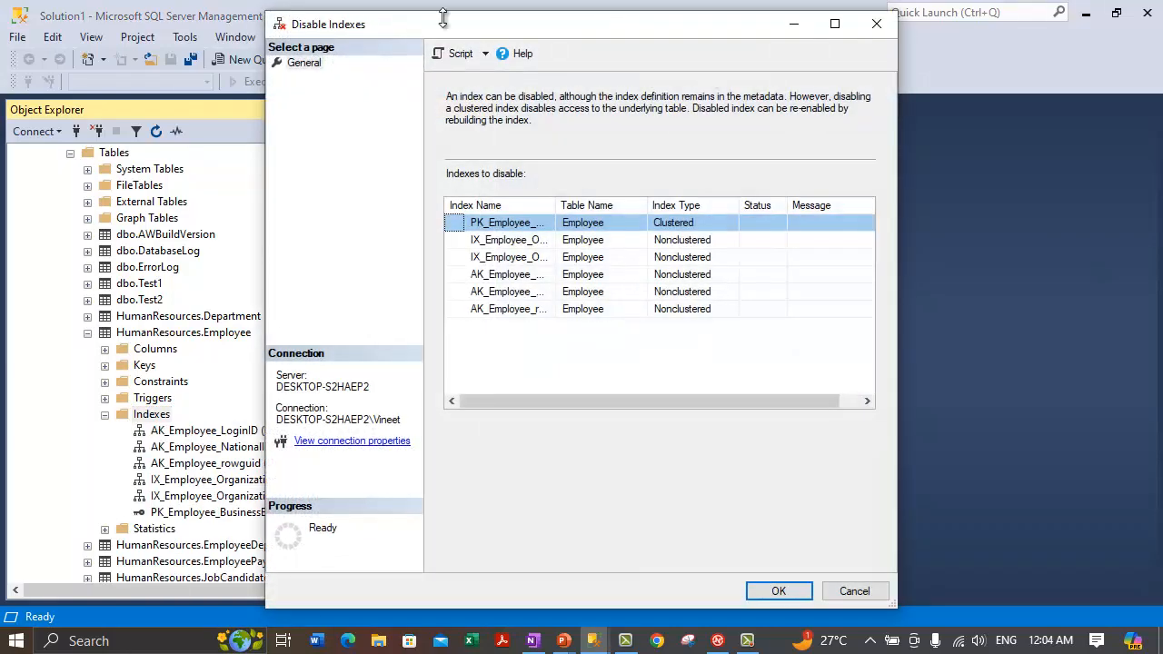
double_click(386, 25)
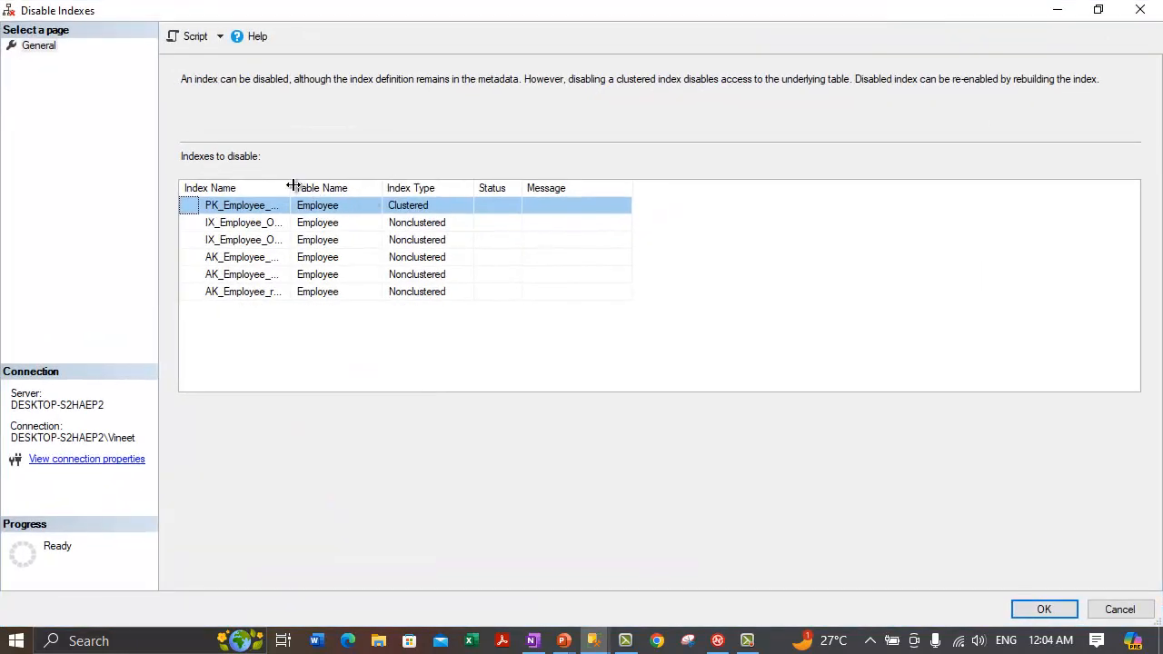
drag(292, 185, 385, 188)
drag(474, 188, 599, 188)
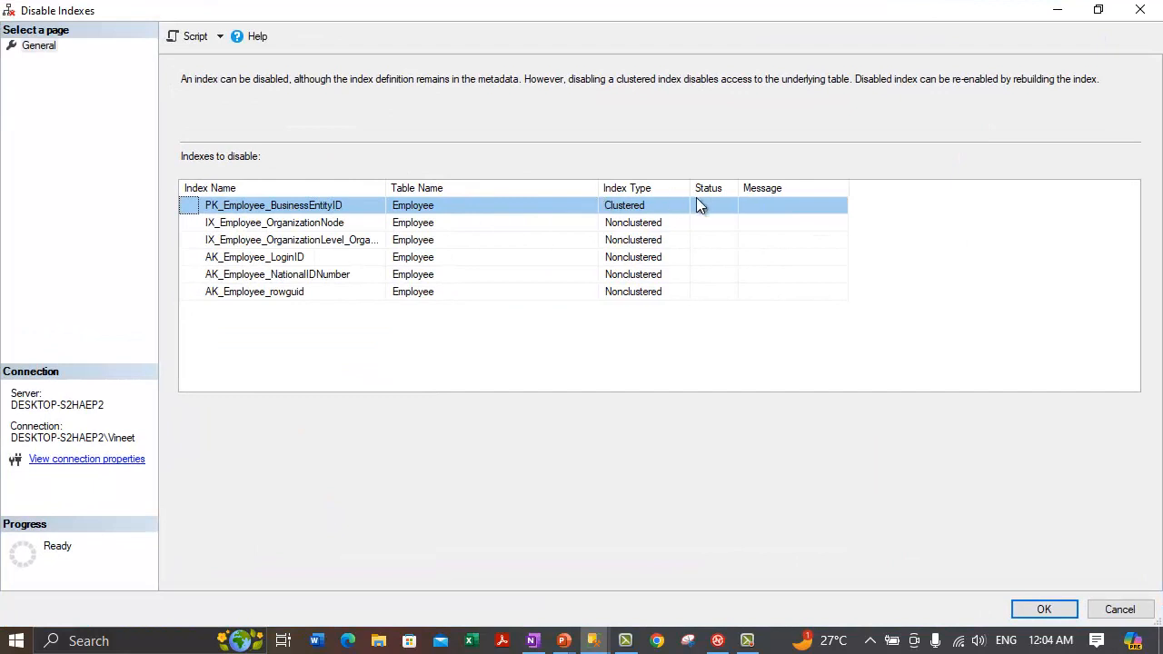
drag(692, 188, 828, 188)
drag(386, 187, 465, 187)
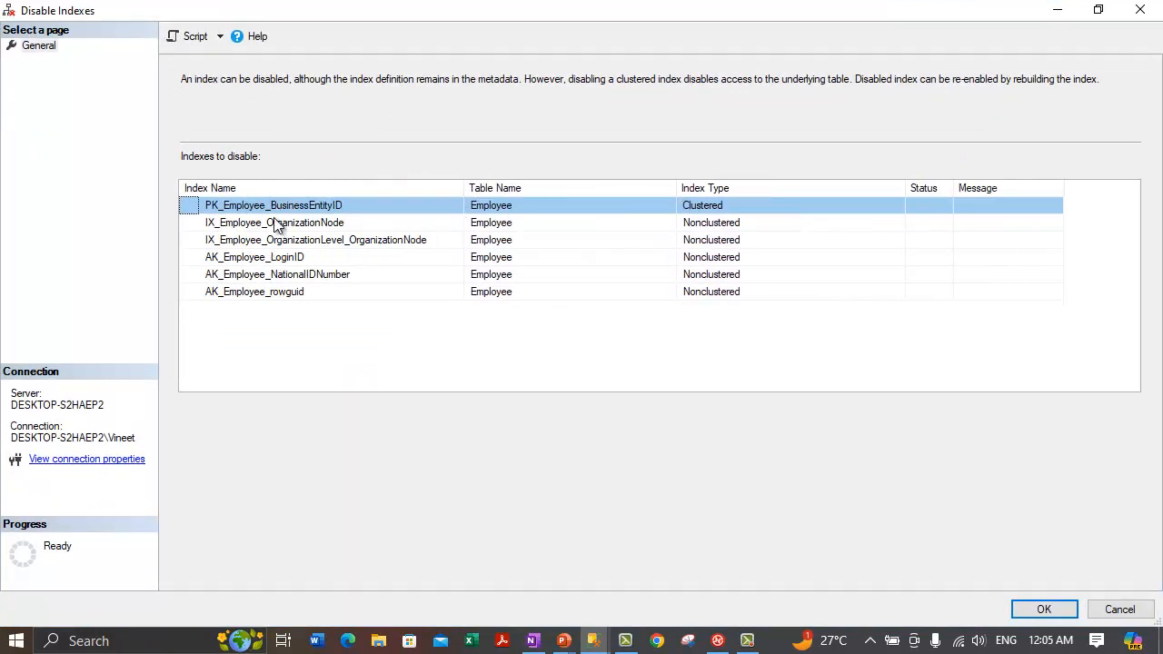
click(220, 188)
click(700, 227)
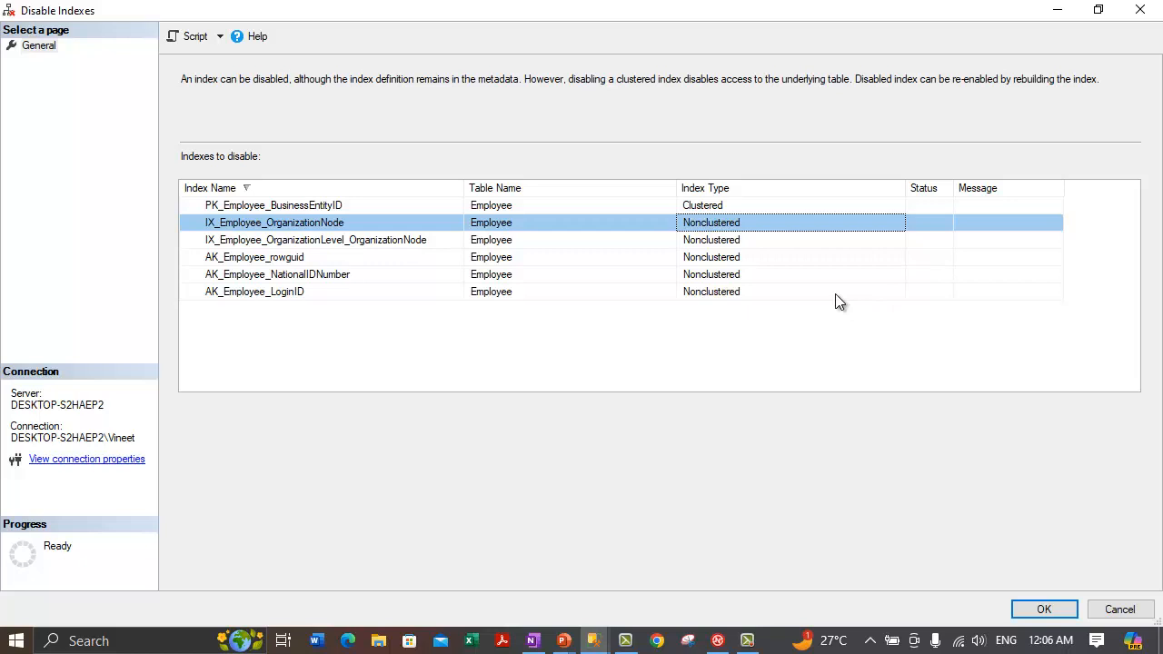
Step: Inspect the PK_Employee_BusinessEntityID row, widen the Message column, and cancel the Disable Indexes dialog
click(971, 204)
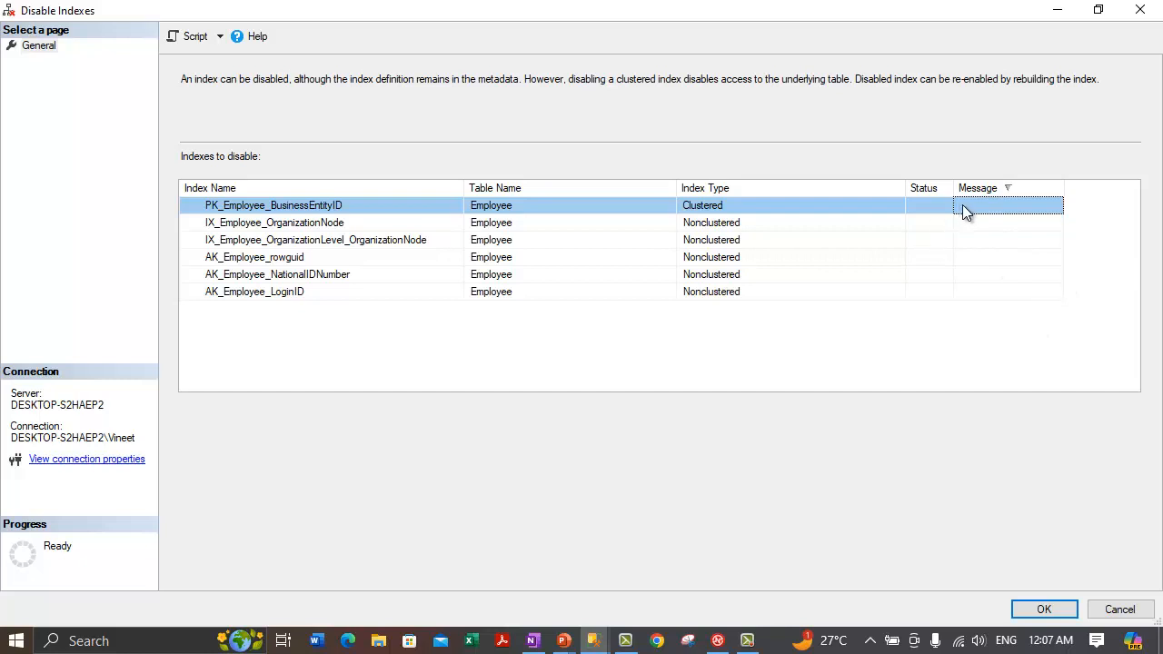
drag(1063, 189, 1087, 190)
click(1137, 610)
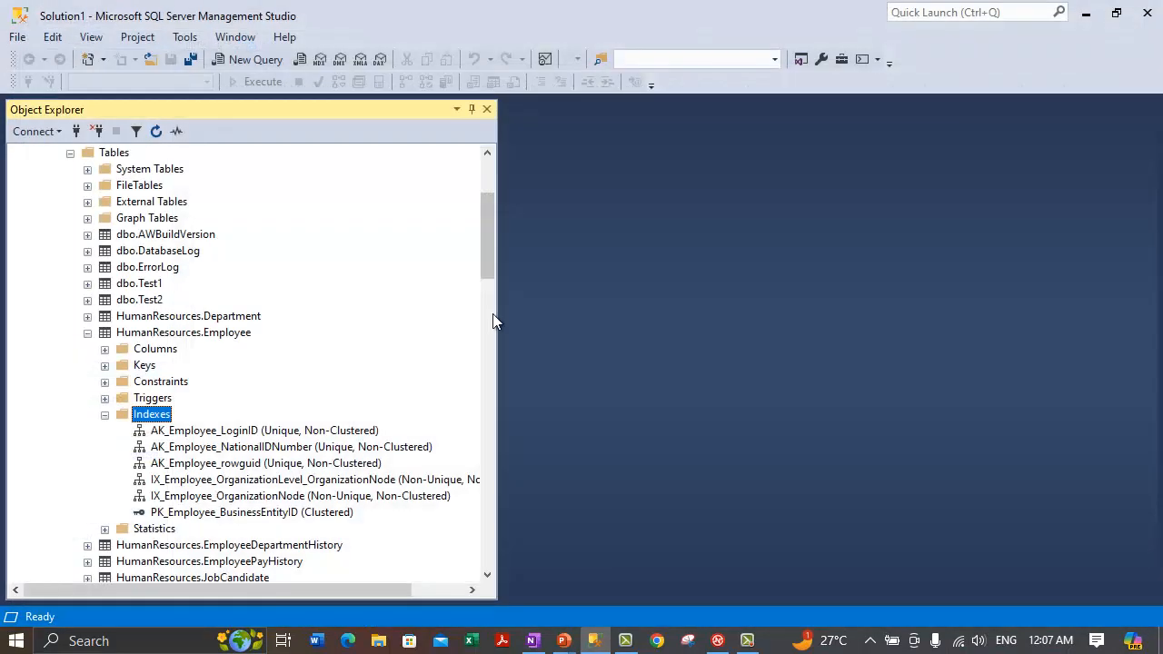
click(533, 641)
click(192, 400)
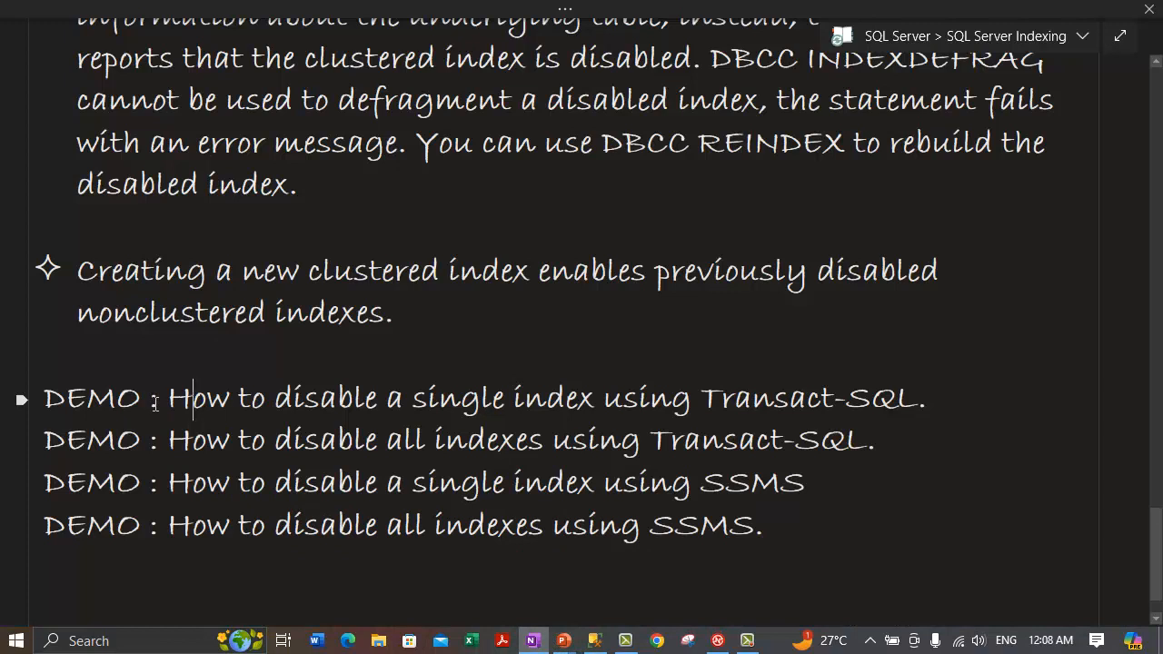
drag(196, 398, 967, 389)
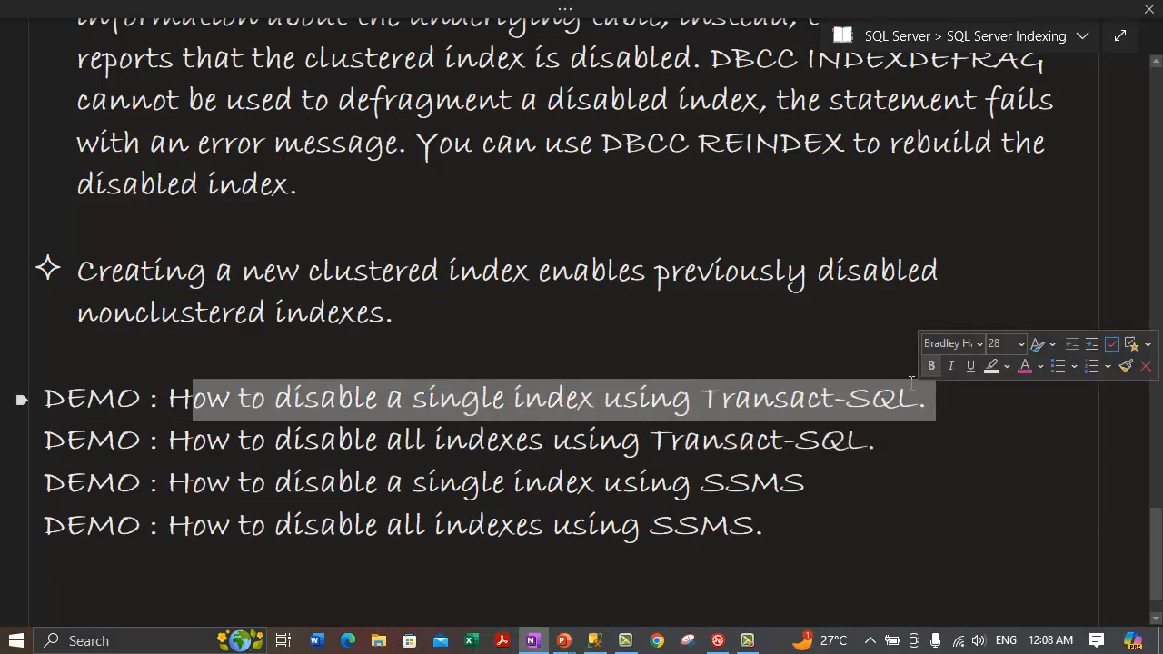
click(593, 641)
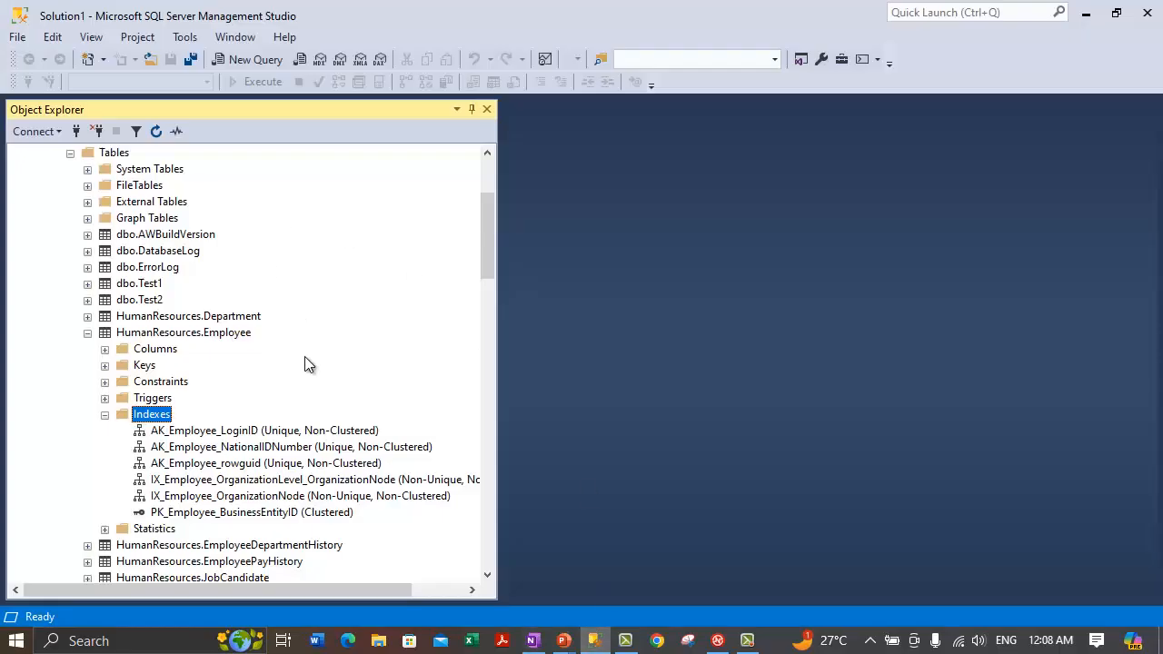
Step: Collapse HumanResources.Employee and open a new query on MyAdventureWorks, resizing Object Explorer
click(88, 333)
scroll(210, 296, up, 3)
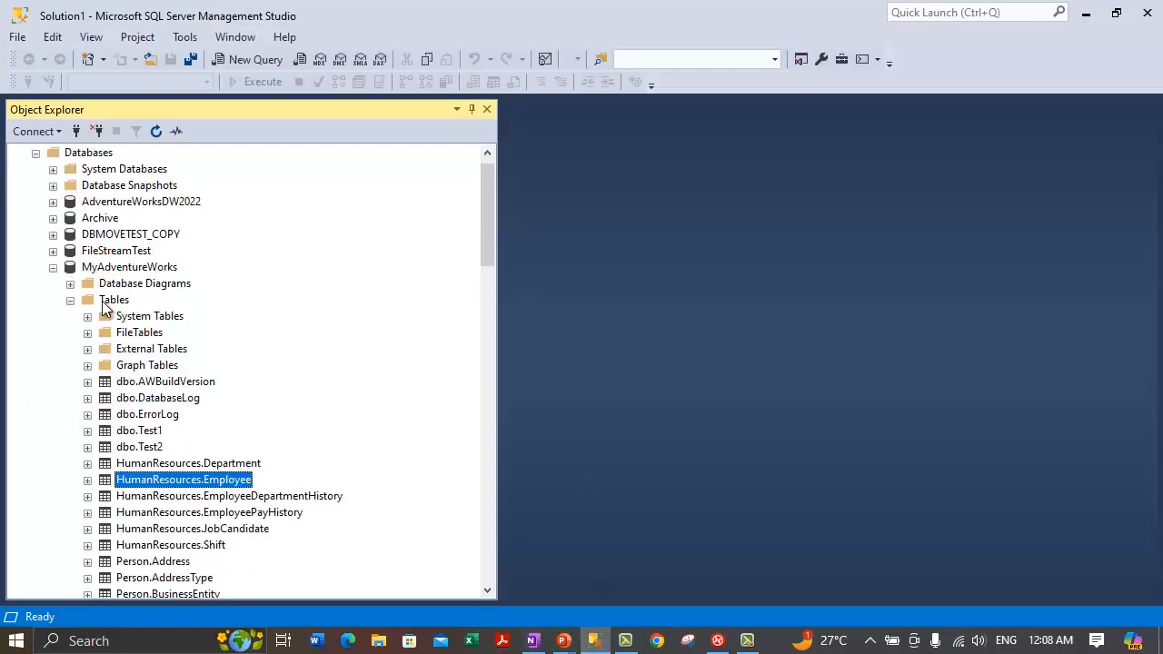
click(254, 60)
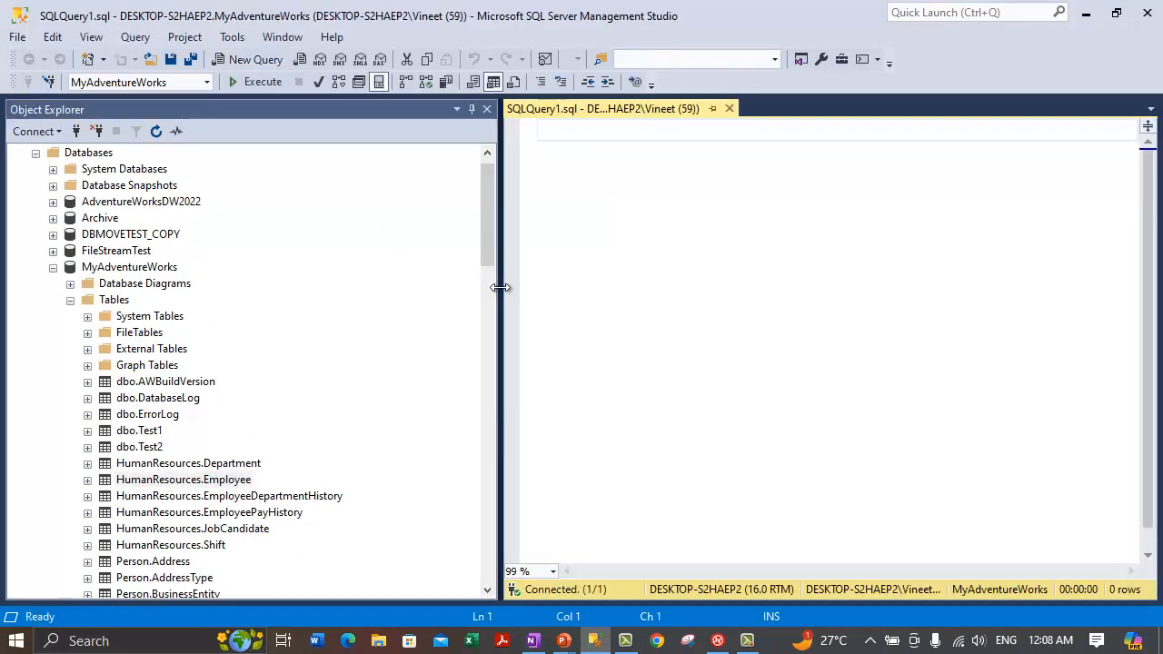
drag(500, 288, 287, 287)
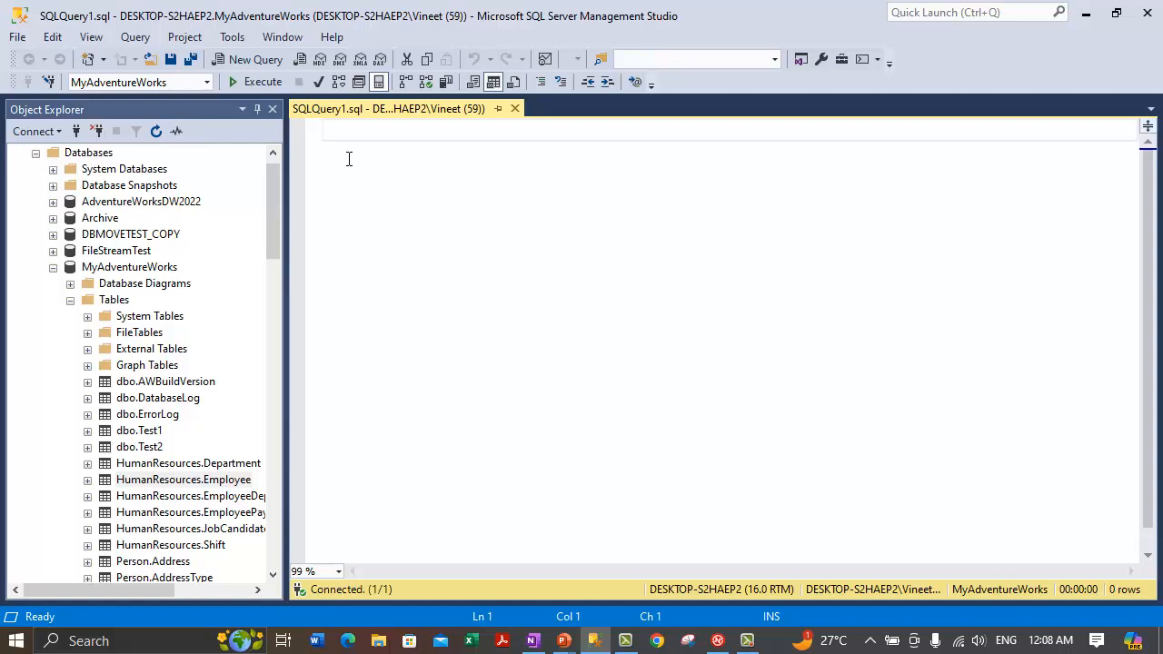
drag(283, 328, 392, 334)
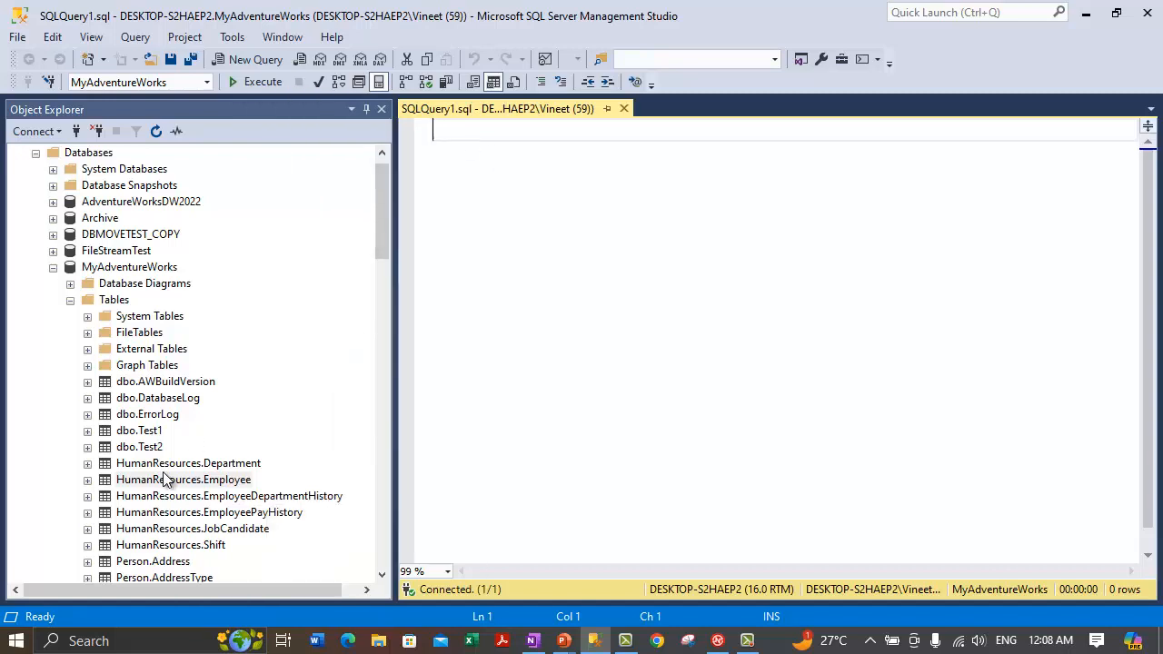
Step: Expand HumanResources.Employee's Indexes and select IX_Employee_OrganizationLevel_OrganizationNode
click(165, 480)
key(F2)
click(88, 480)
click(105, 561)
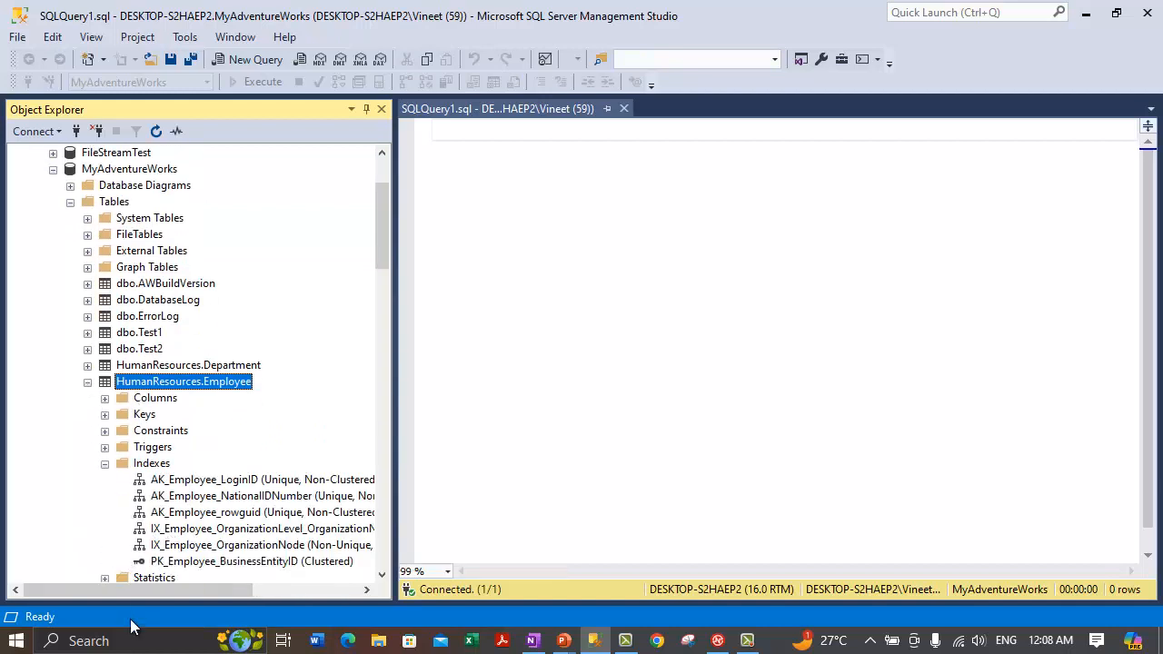
drag(129, 596, 166, 597)
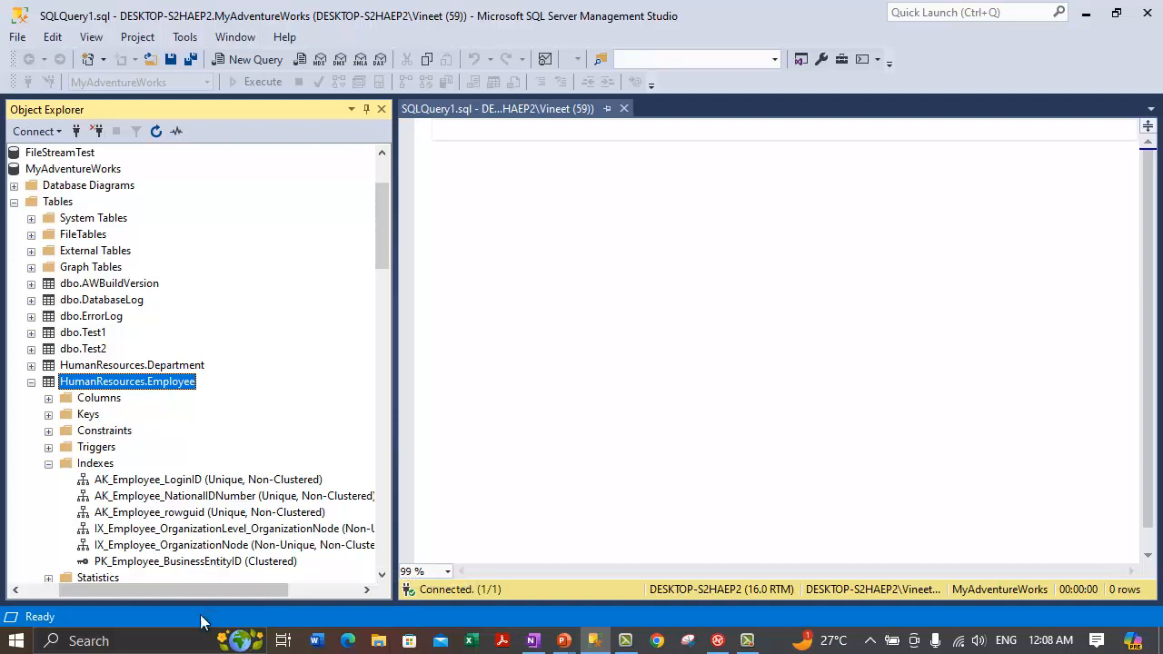
scroll(217, 589, right, 2)
click(205, 532)
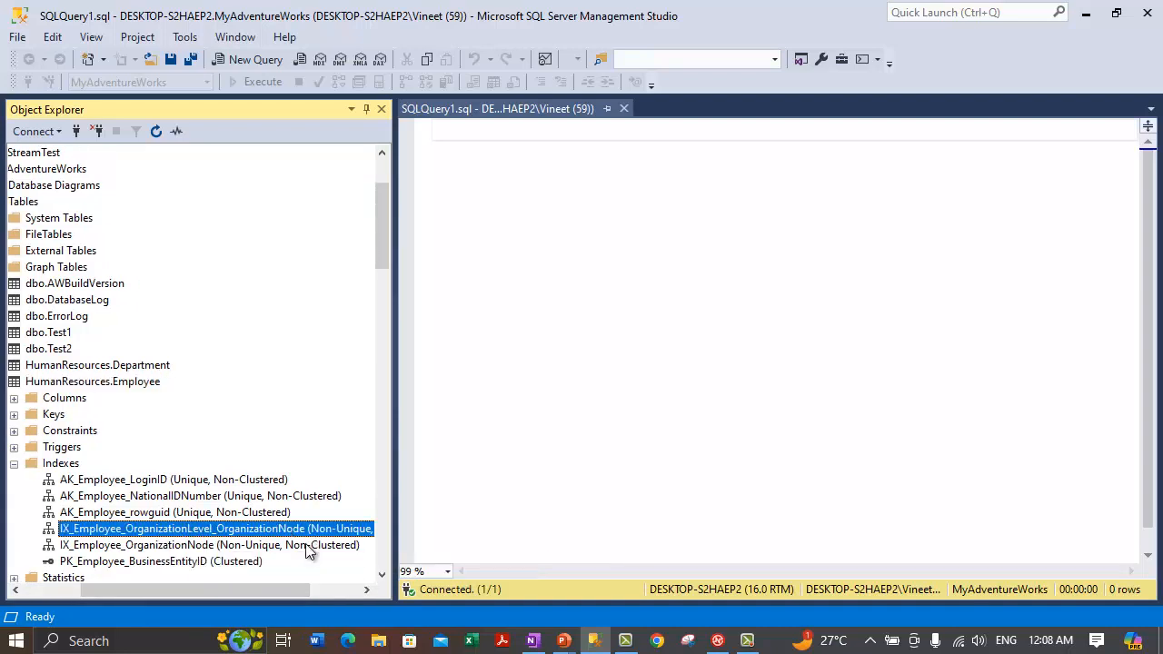
drag(250, 591, 250, 592)
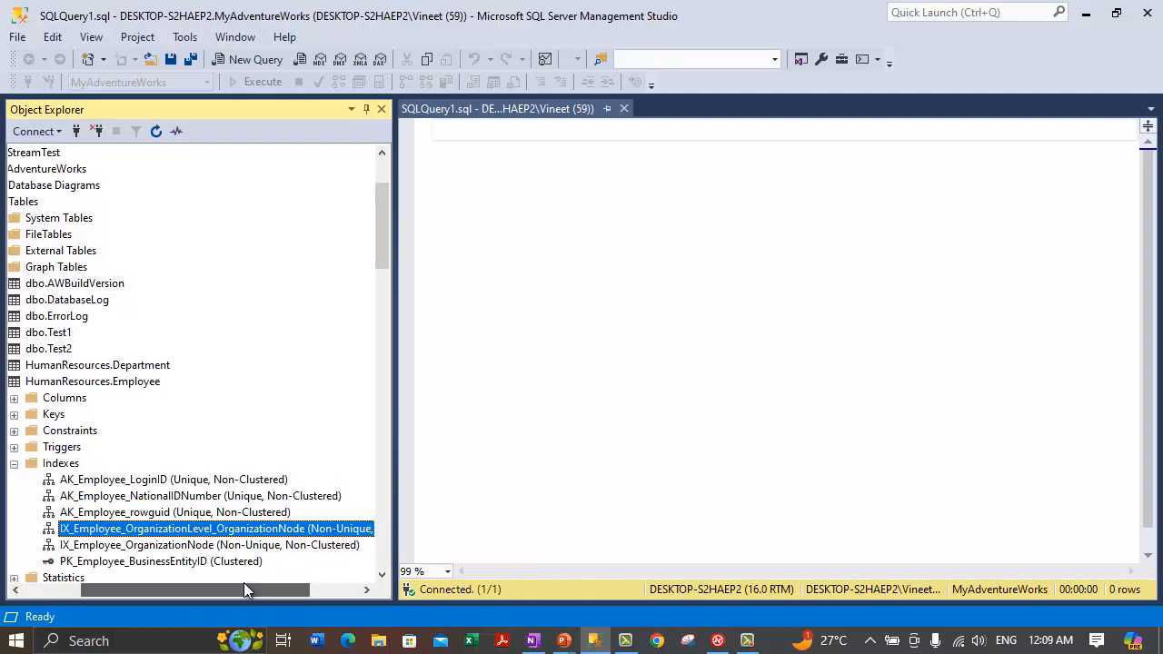
Step: Check that index's context menu, dismiss it, and put the cursor in the query editor
right_click(153, 530)
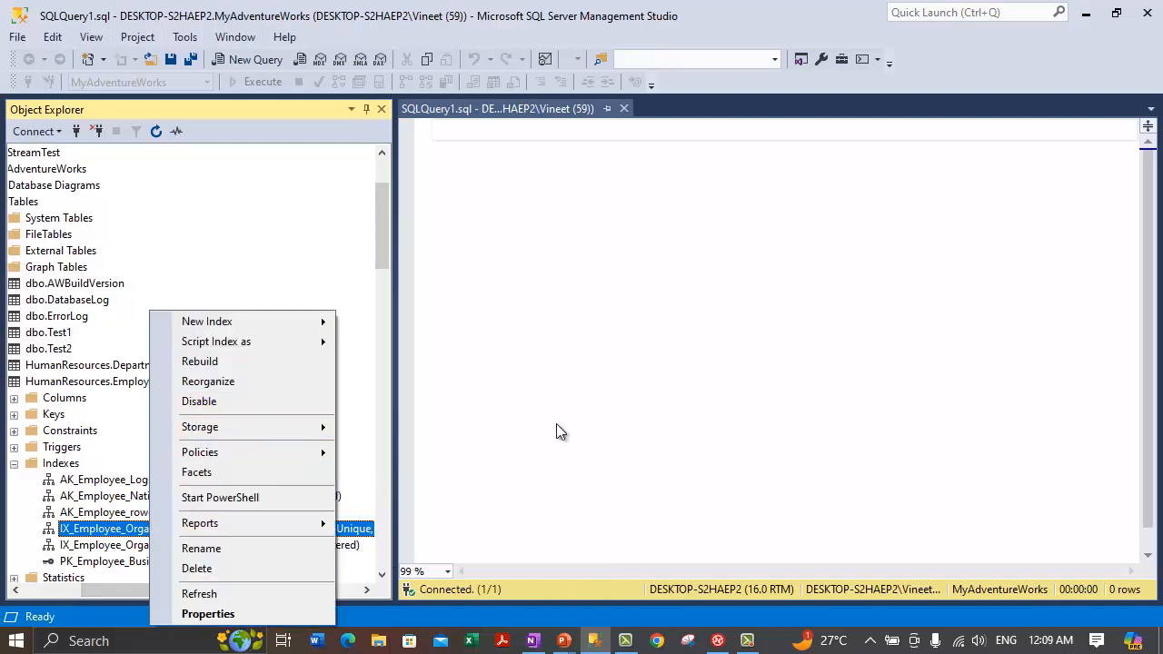
click(544, 435)
click(391, 400)
drag(392, 418, 351, 409)
click(515, 295)
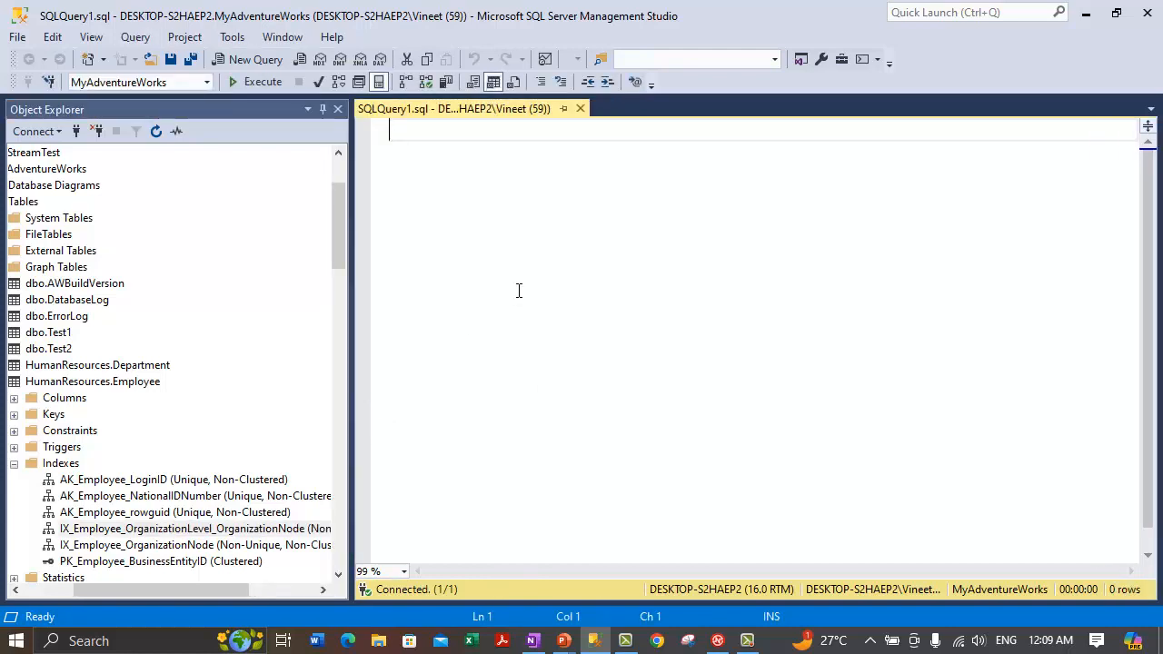
Step: Type ALTER INDEX IX_Employee_OrganizationalLevel_OrganizationalNode, then ON HumanResources.Employee on the next line
text(ALTER INDEX )
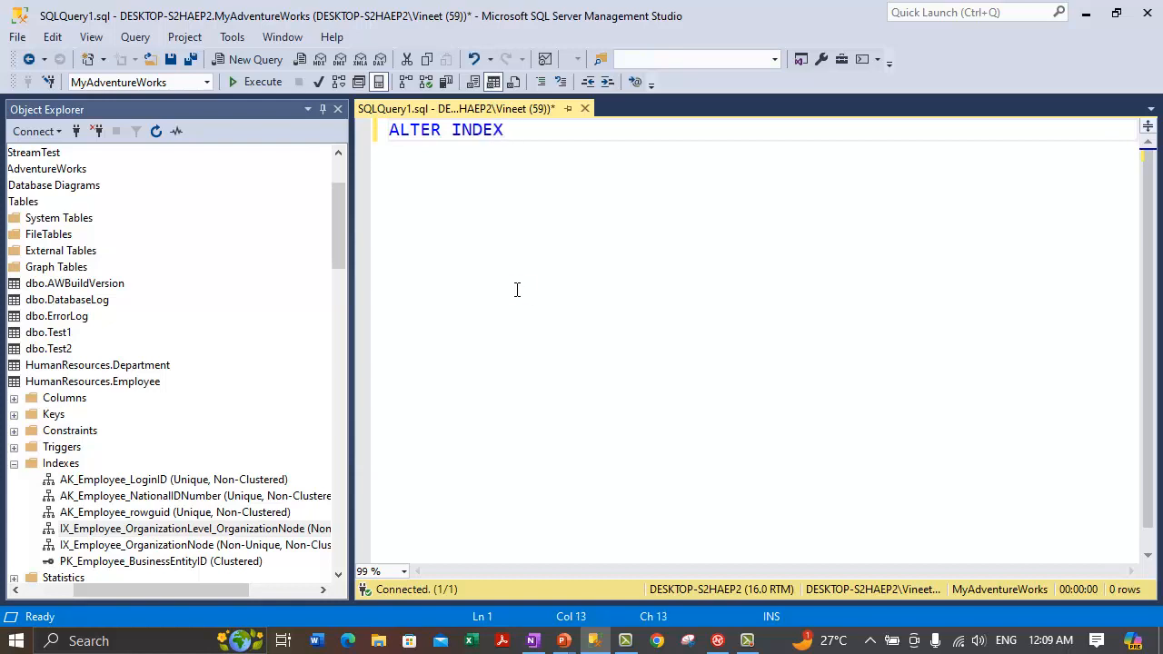
text(IX_Employee_Organiza)
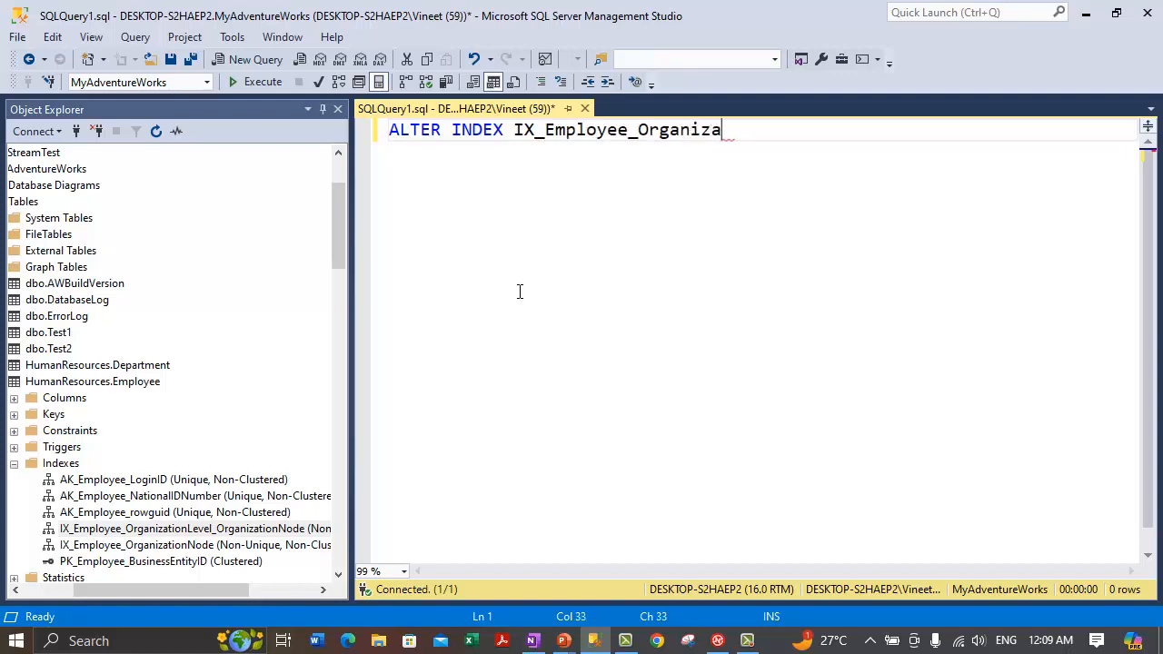
text(tionalLevel_O)
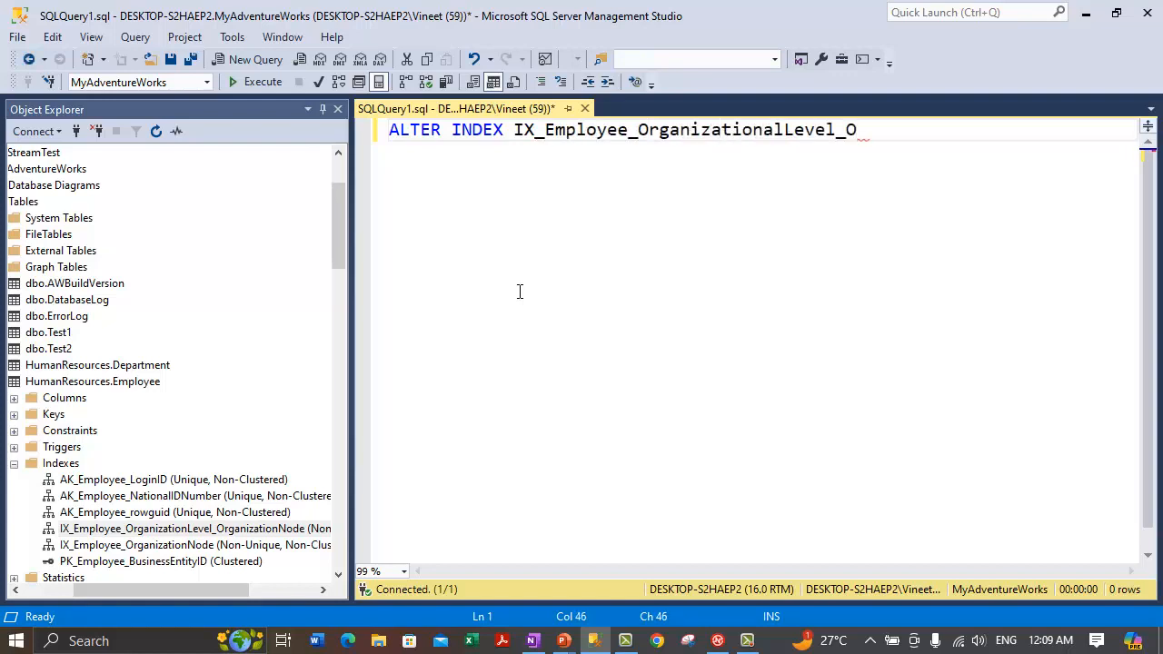
text(rganizationalN)
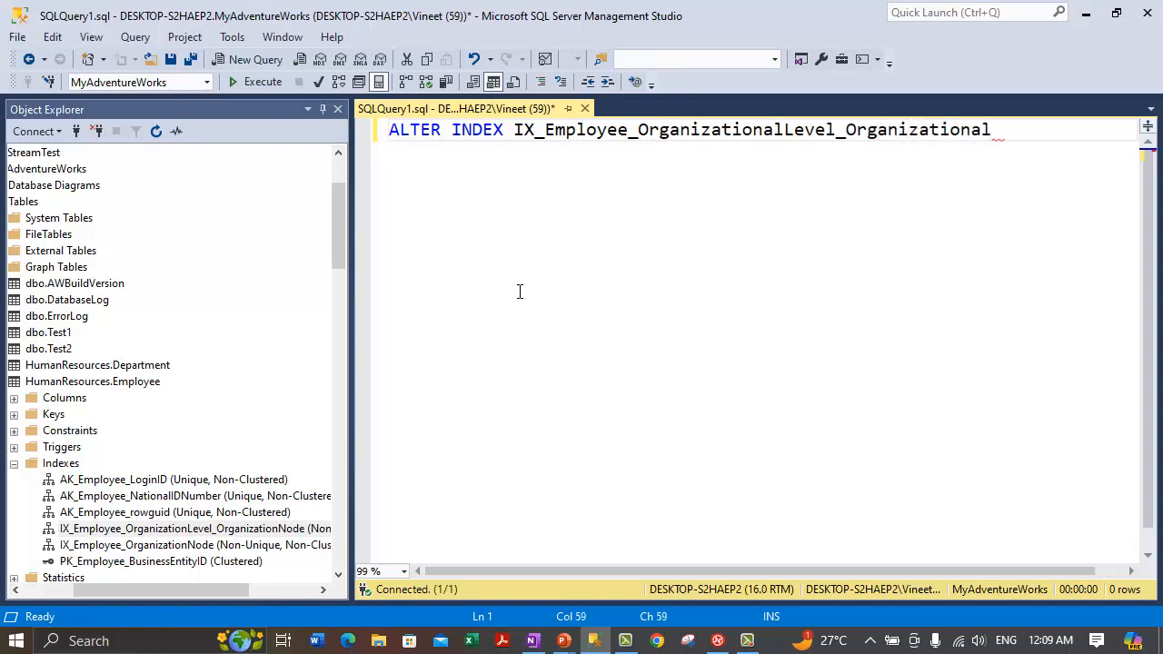
key(BackSpace)
text(Node)
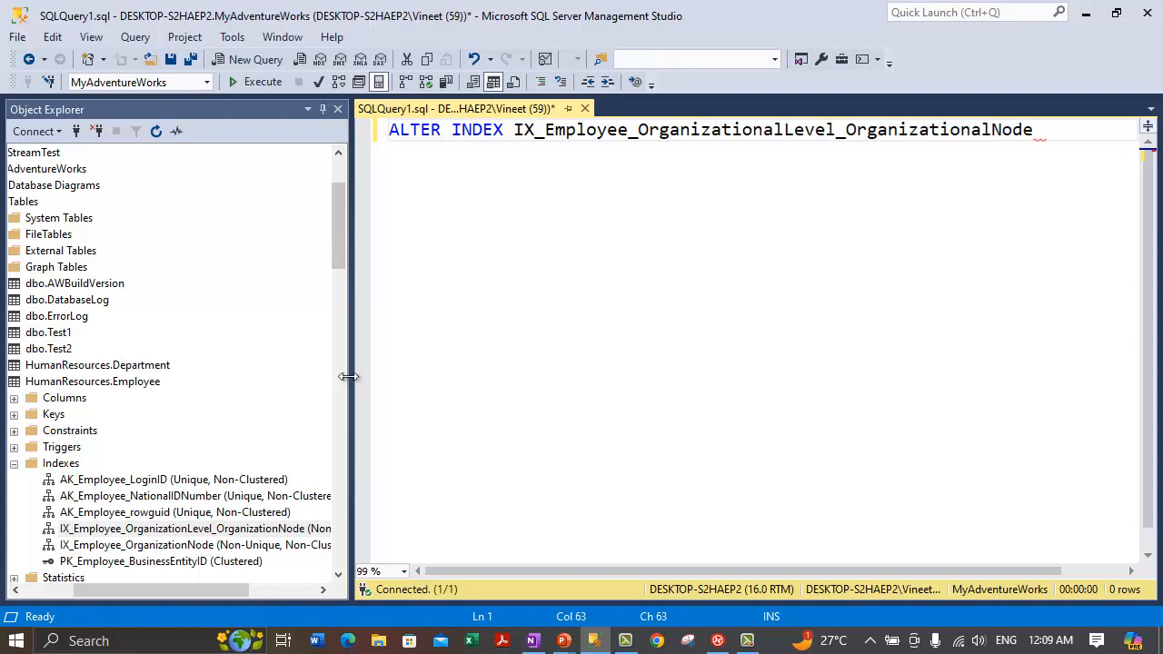
drag(352, 377, 302, 353)
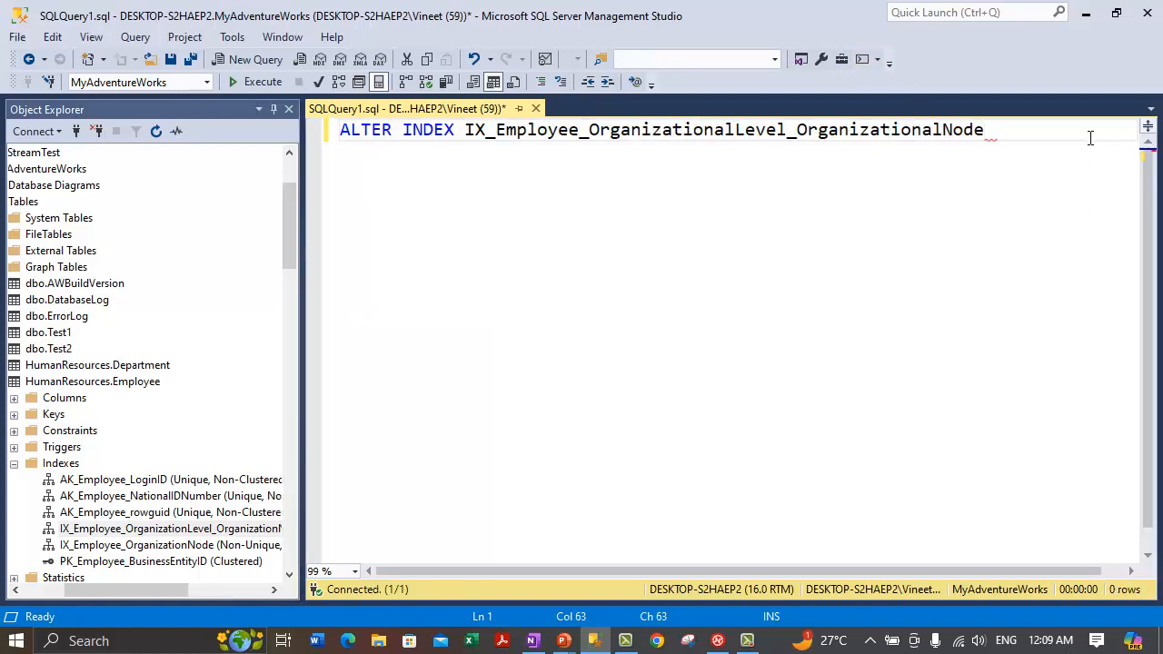
key(Return)
text(ON )
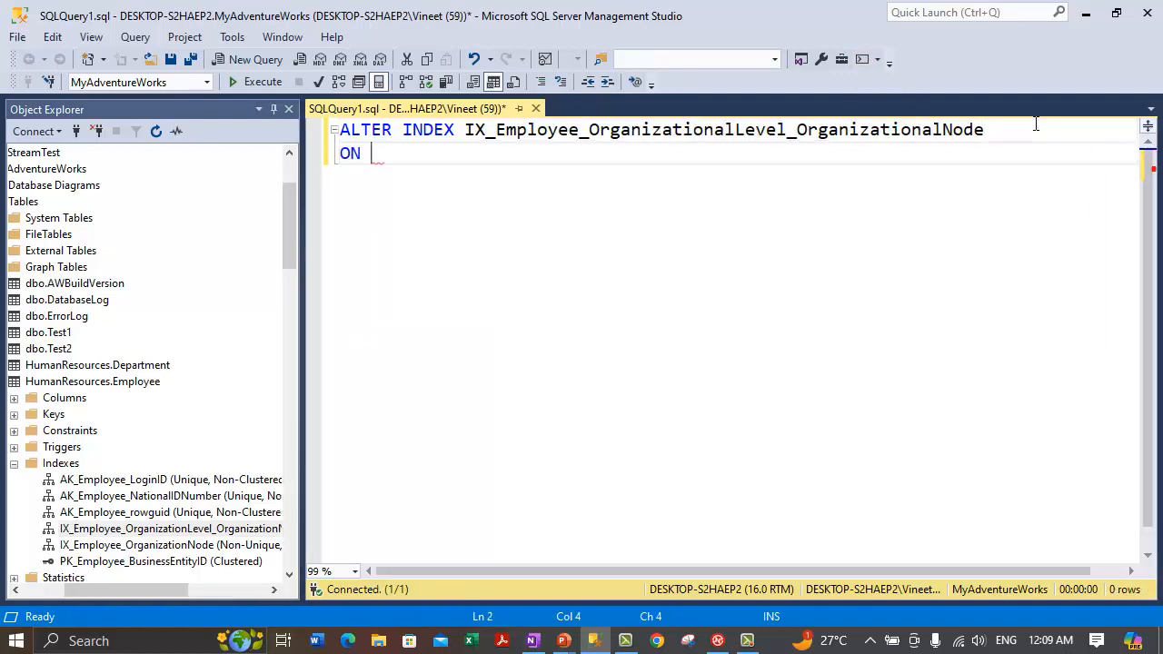
text(Human)
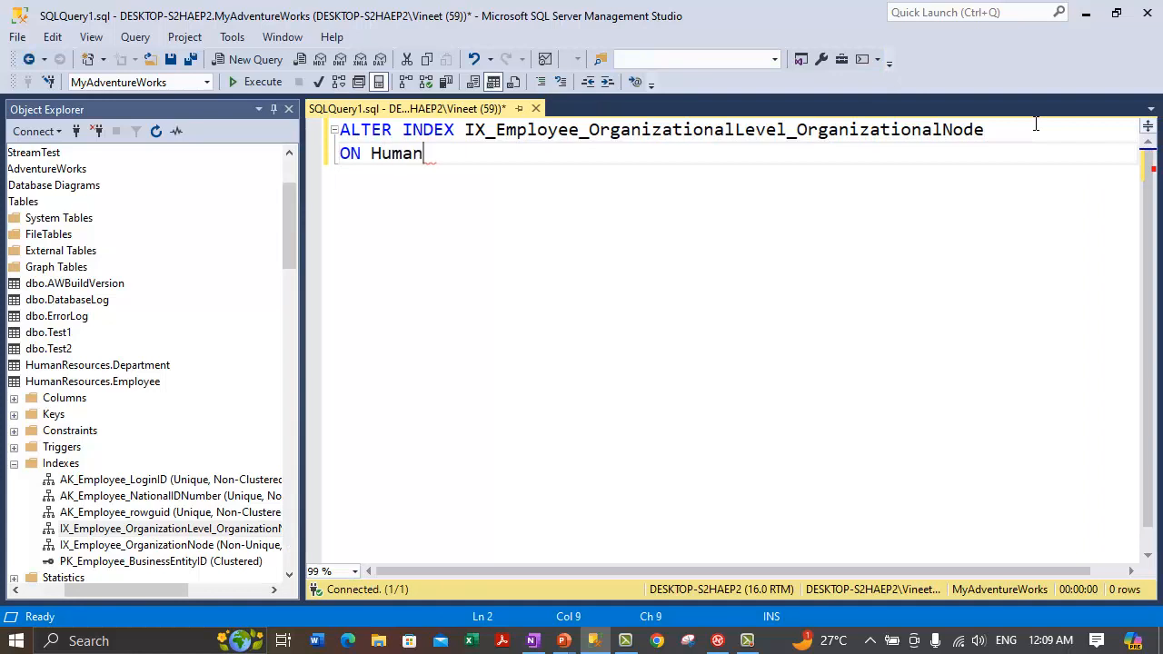
text(Resources.Employee)
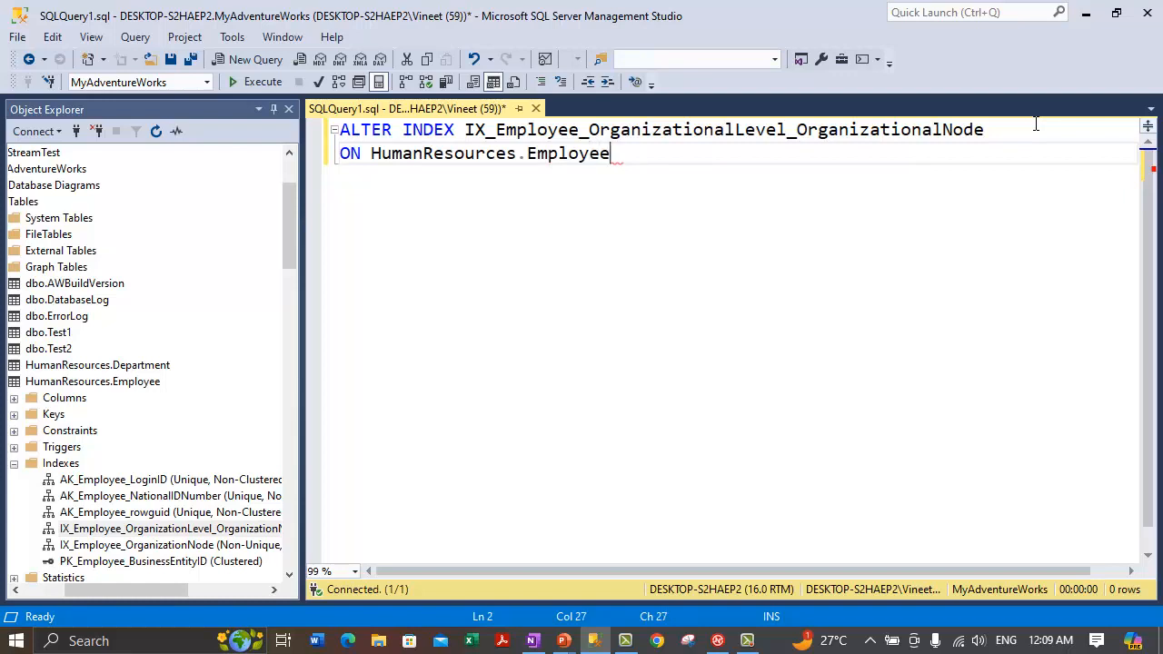
Step: Add DISABLE; on a third line and execute the statement
click(1036, 123)
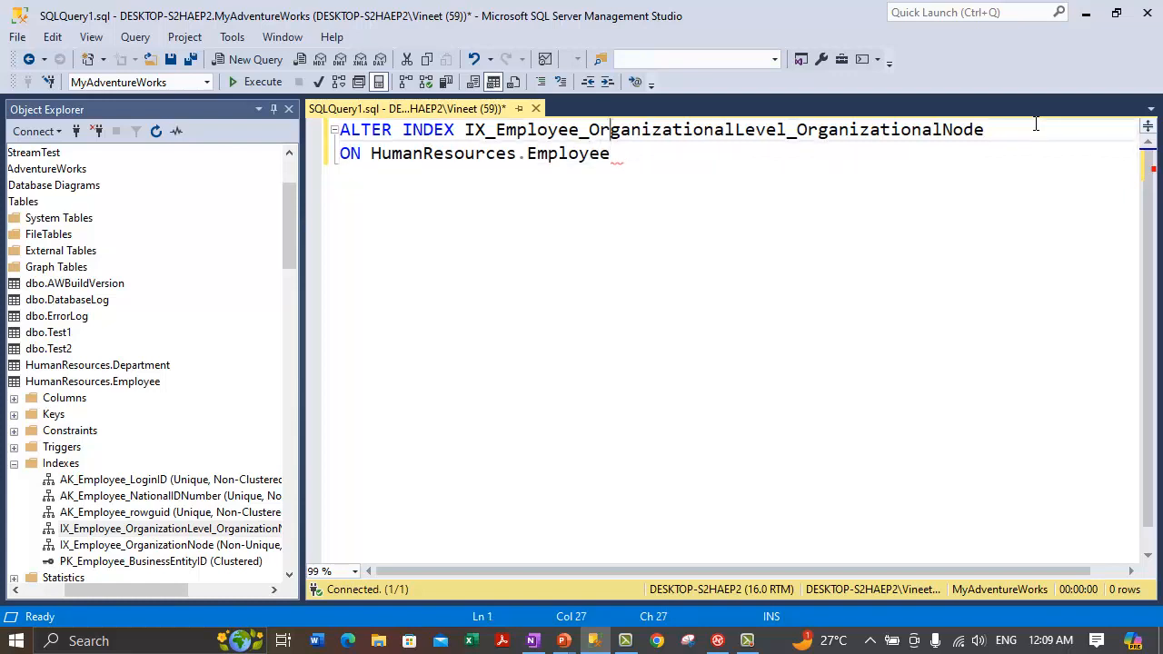
double_click(1036, 122)
key(ctrl+shift+Right)
key(ctrl+shift+Right)
key(ctrl+shift+Left)
key(Right)
key(ctrl+shift+Right)
key(End)
key(Return)
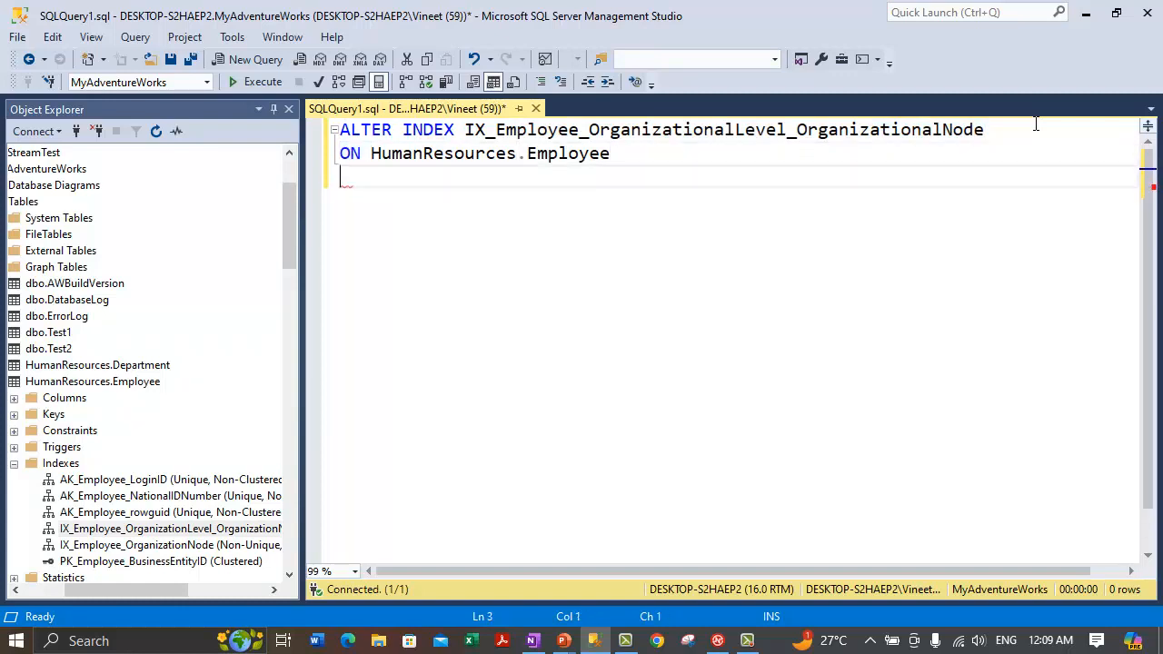
text(DISABLE;)
key(Return)
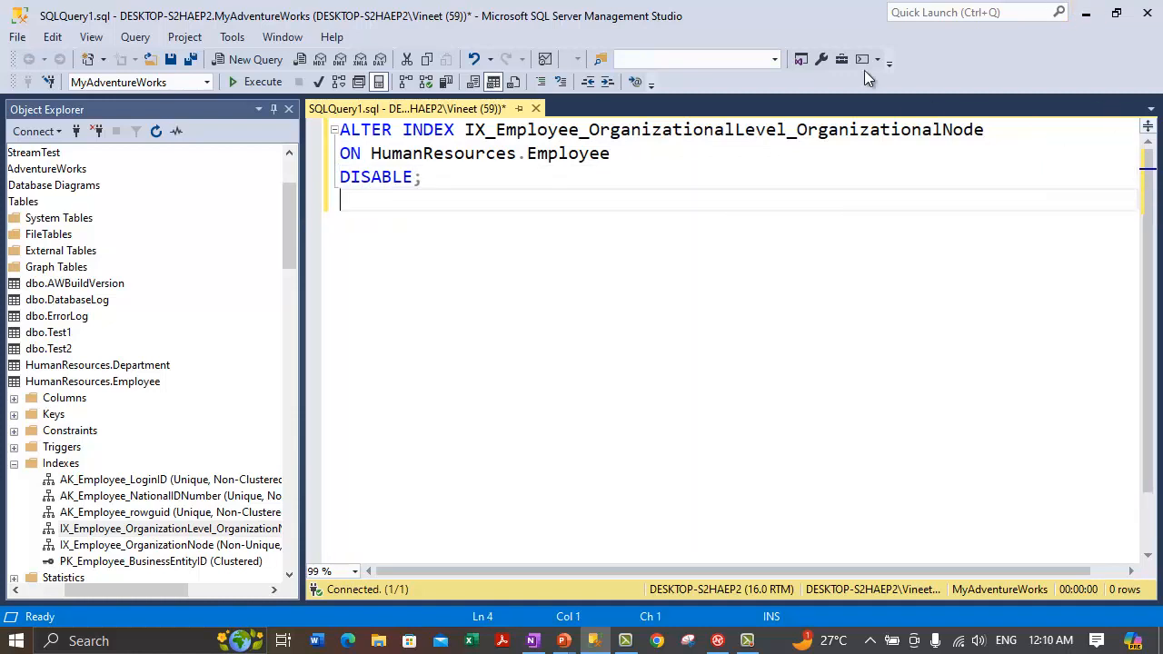
click(256, 82)
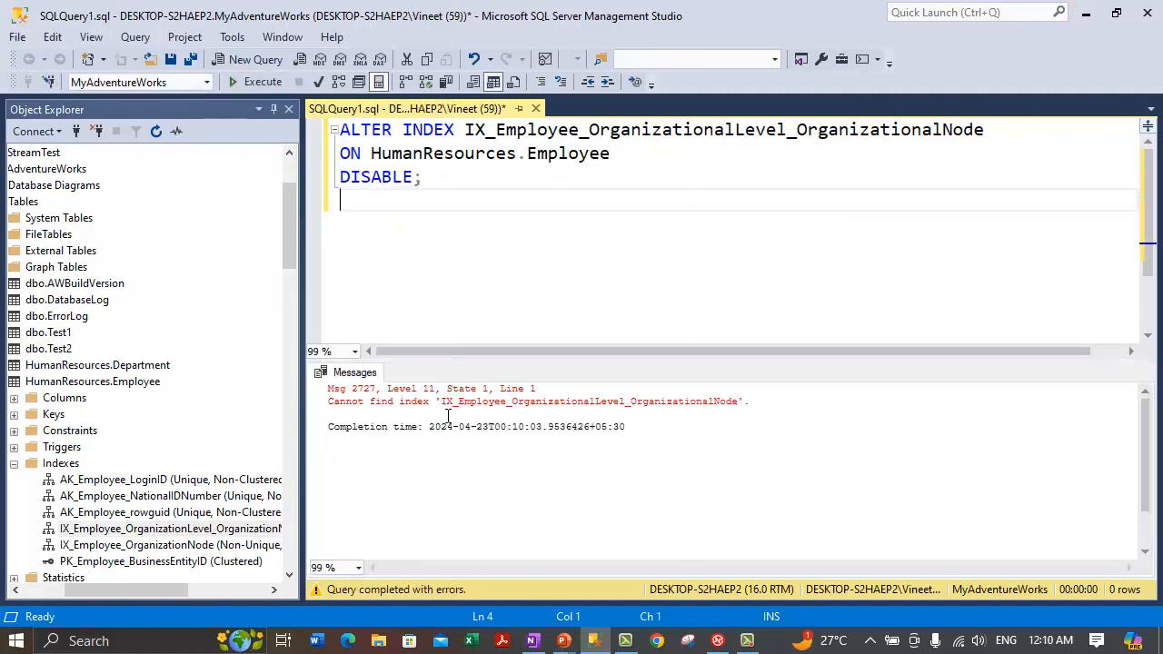
Step: Read the Msg 2727 error, change OrganizationalNode to OrganizationNode, and re-execute
click(475, 414)
drag(171, 593, 180, 595)
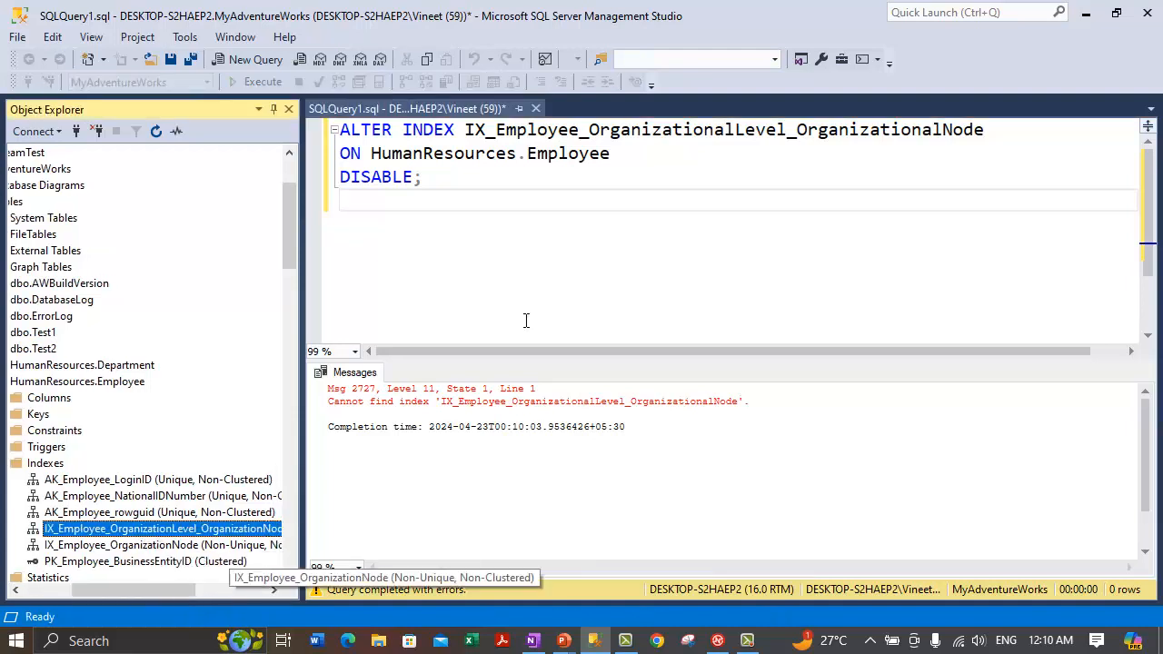
click(489, 131)
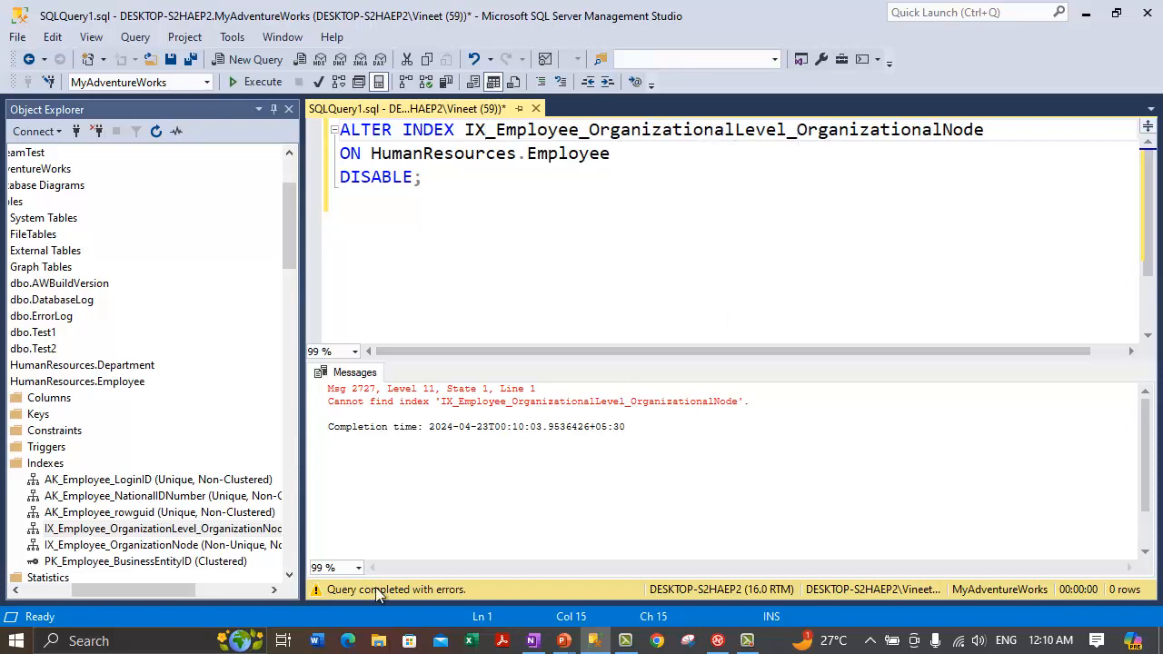
click(170, 587)
drag(171, 589, 195, 595)
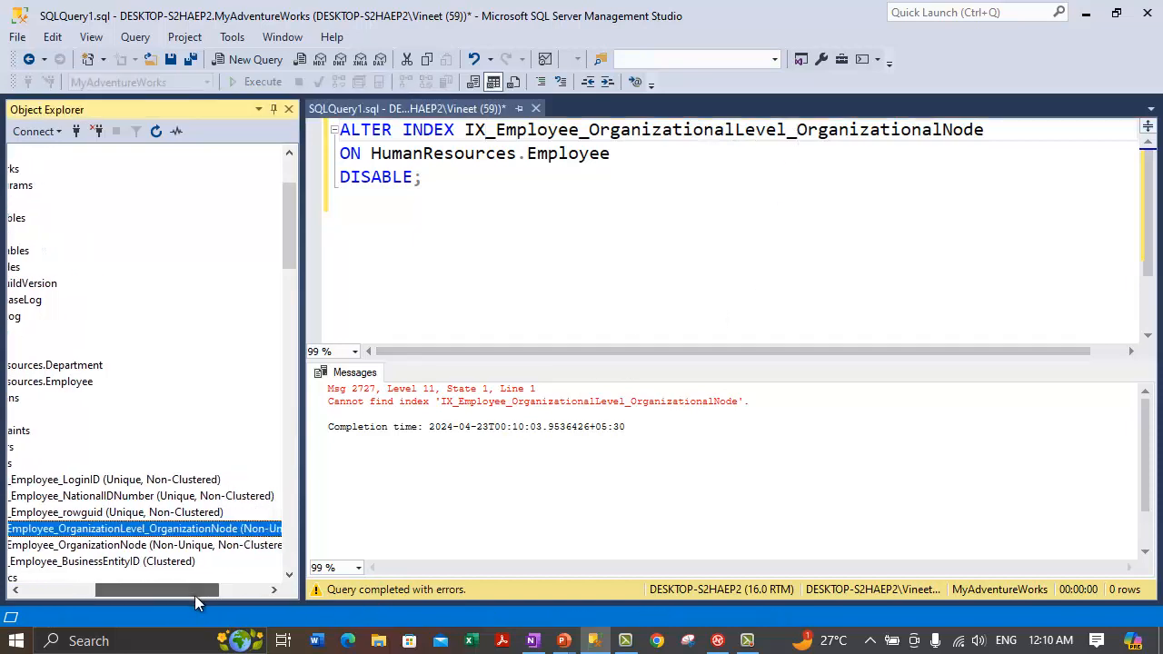
click(841, 154)
click(943, 129)
key(BackSpace)
key(BackSpace)
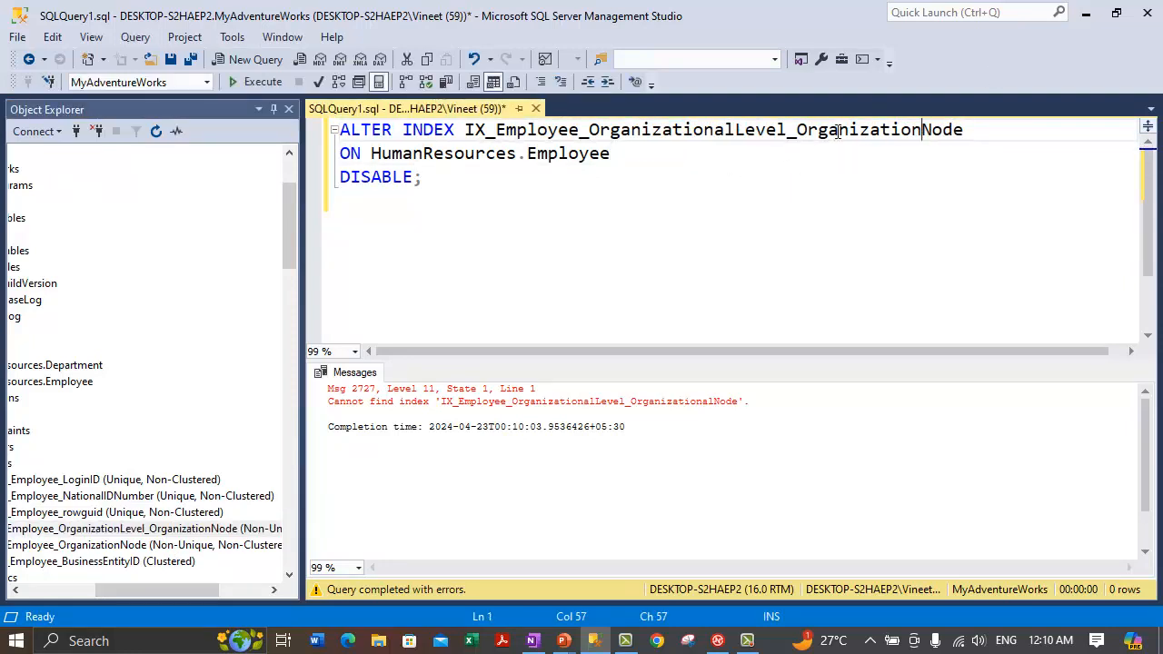
click(648, 234)
click(254, 81)
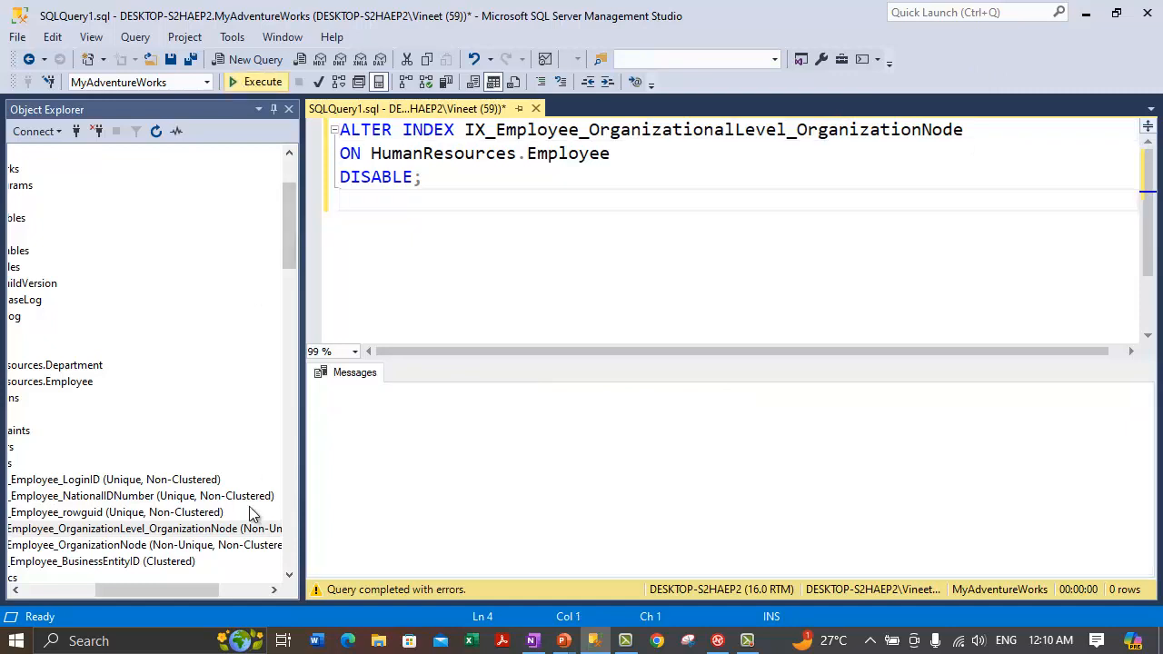
Step: Change OrganizationalLevel to OrganizationLevel and select the index name to verify it
drag(170, 588, 125, 601)
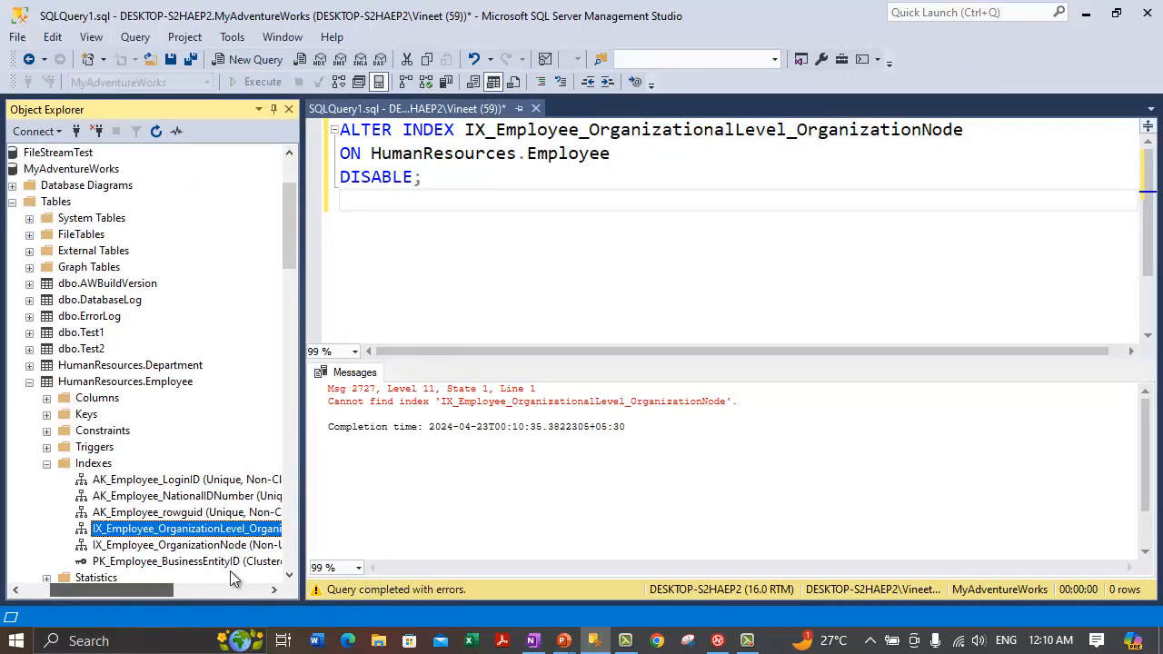
click(734, 130)
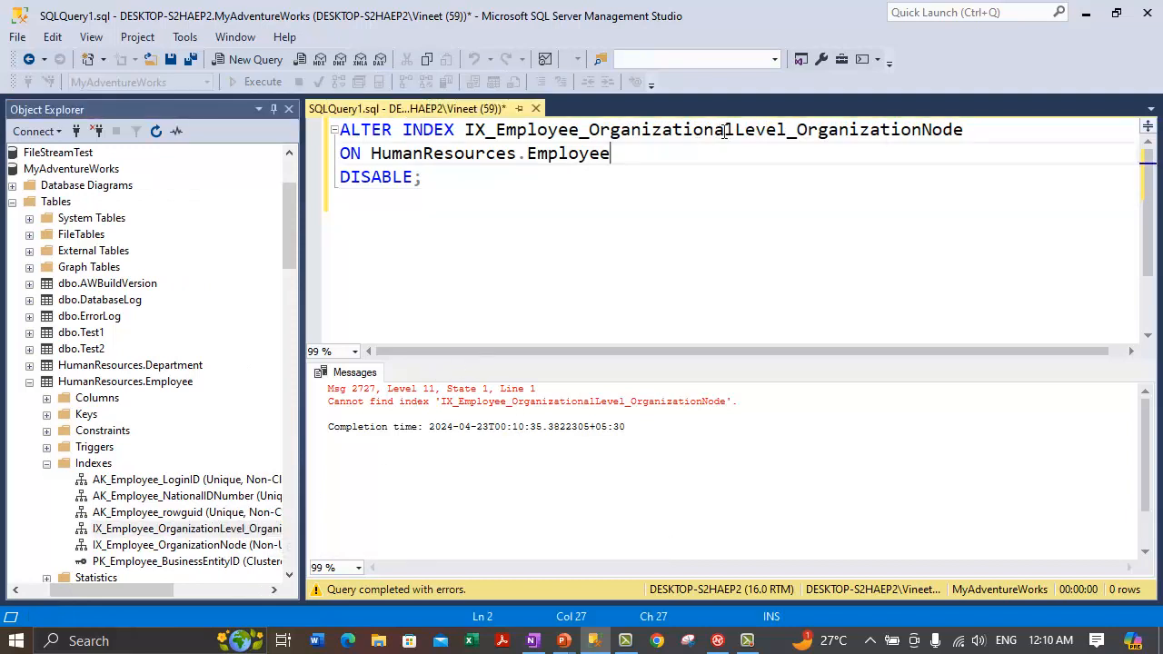
key(BackSpace)
key(BackSpace)
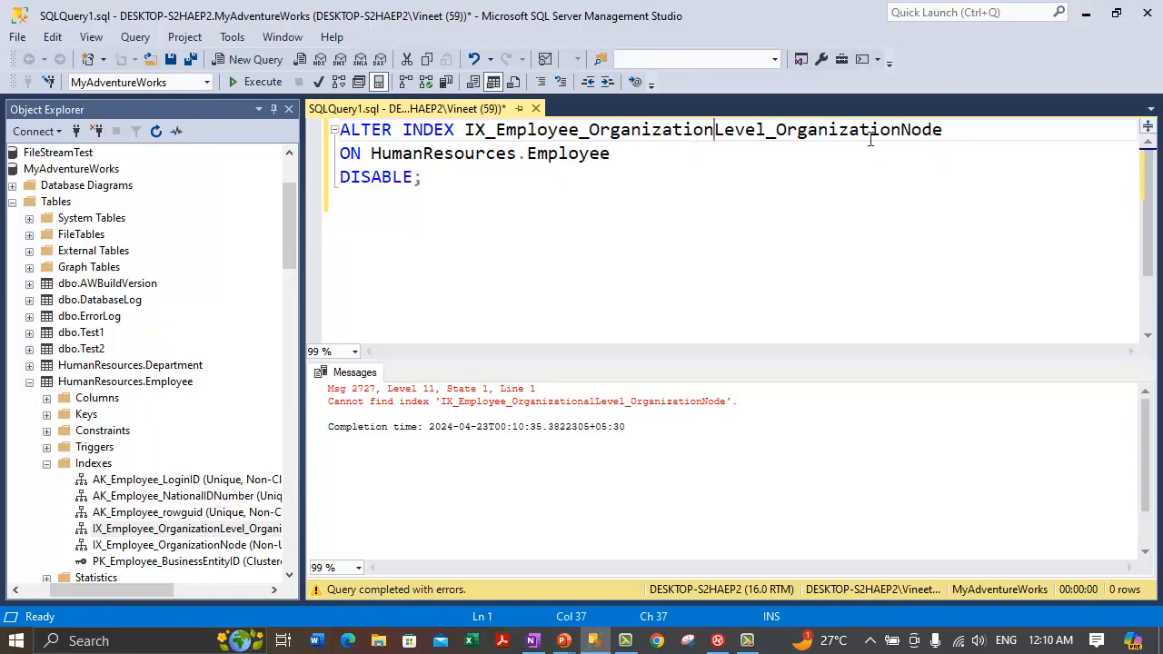
mouse_move(136, 593)
mouse_down()
mouse_move(95, 589)
mouse_move(151, 606)
mouse_up()
drag(465, 130, 965, 121)
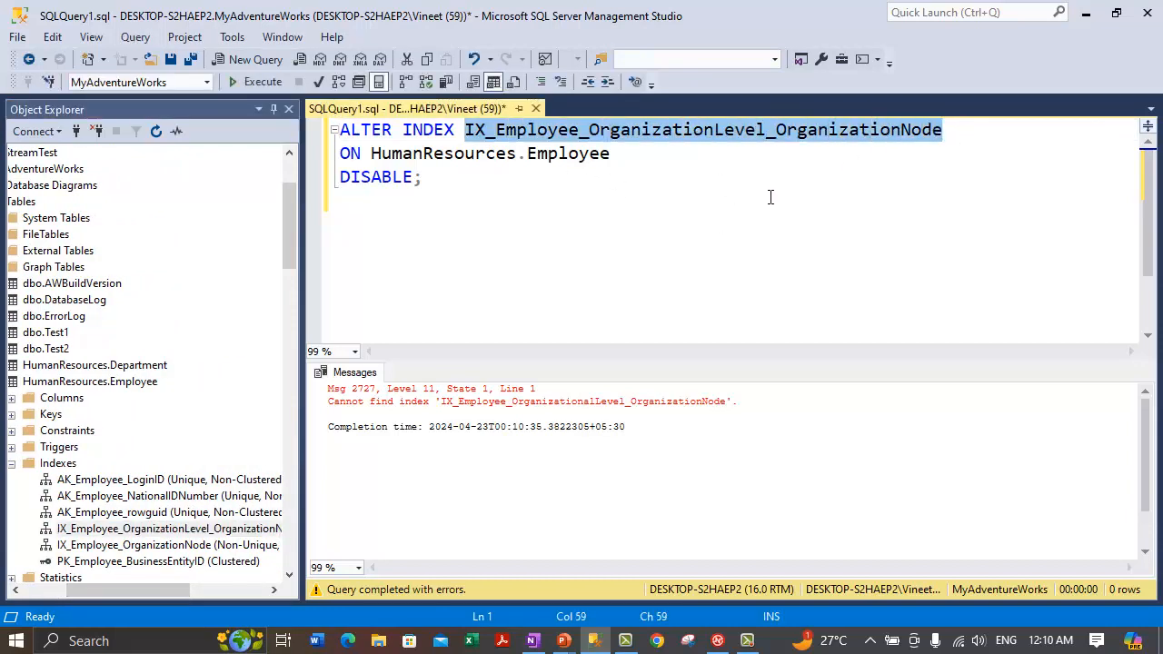
click(638, 251)
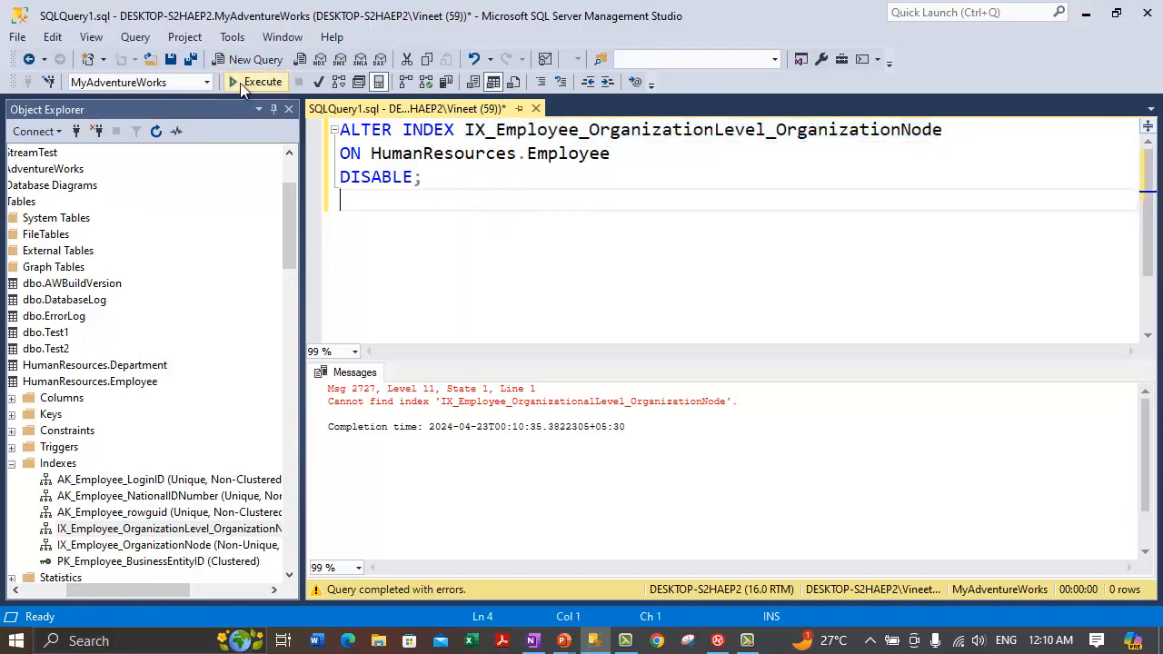
Step: Execute the corrected DISABLE statement, which completes successfully
click(245, 83)
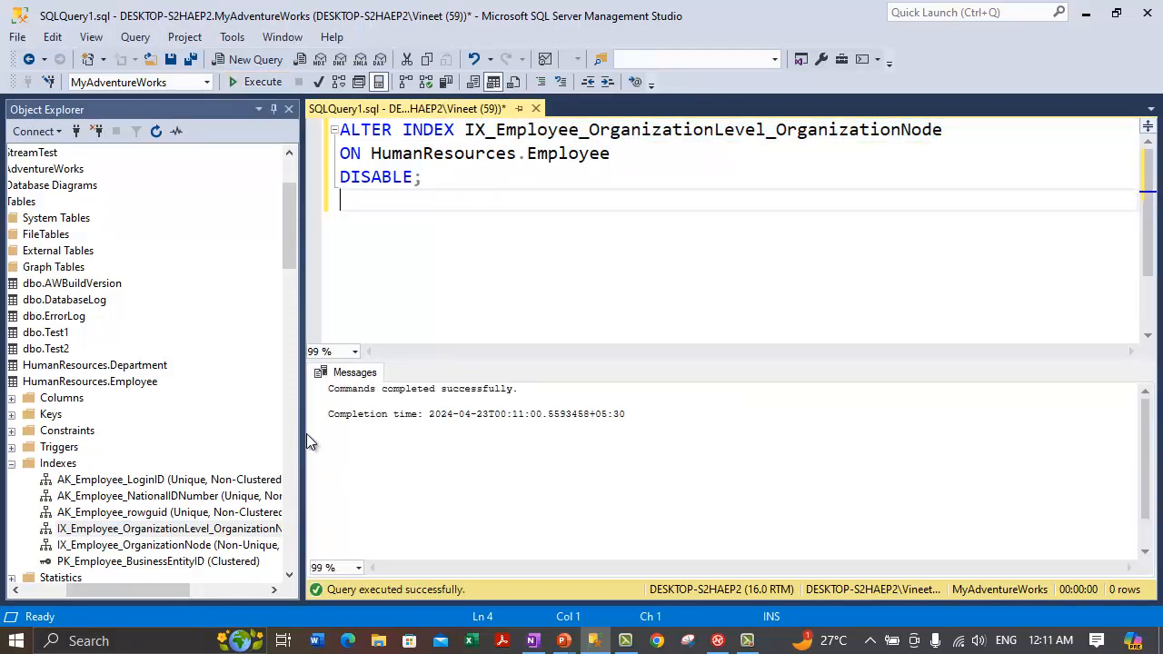
drag(305, 434, 292, 436)
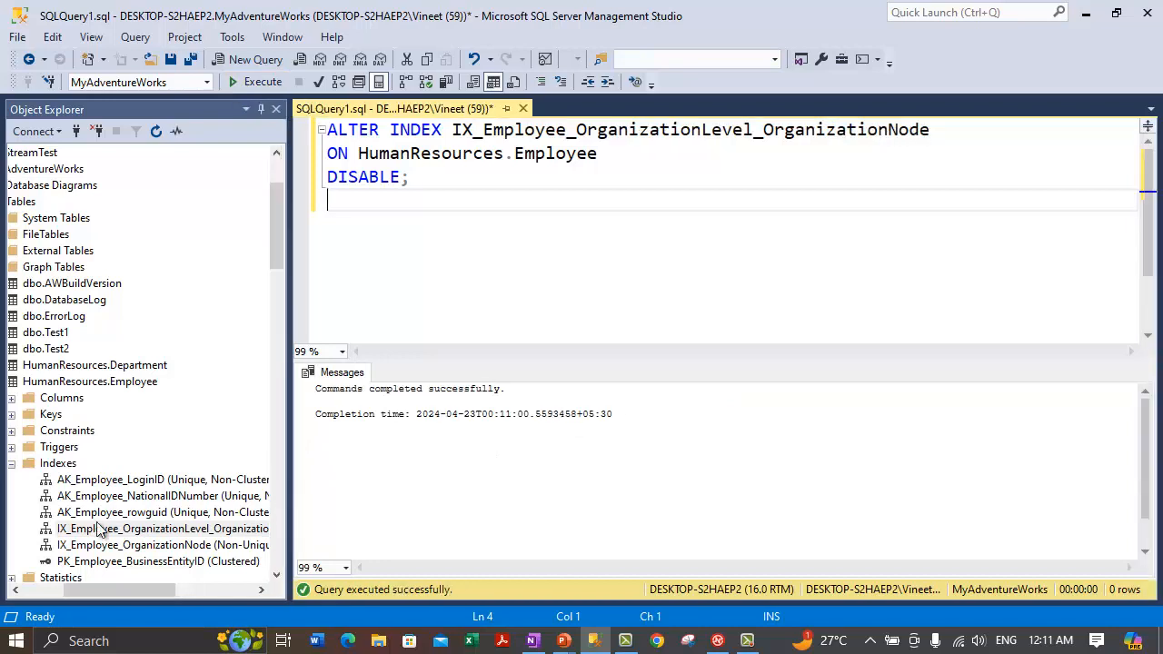
click(96, 529)
click(95, 529)
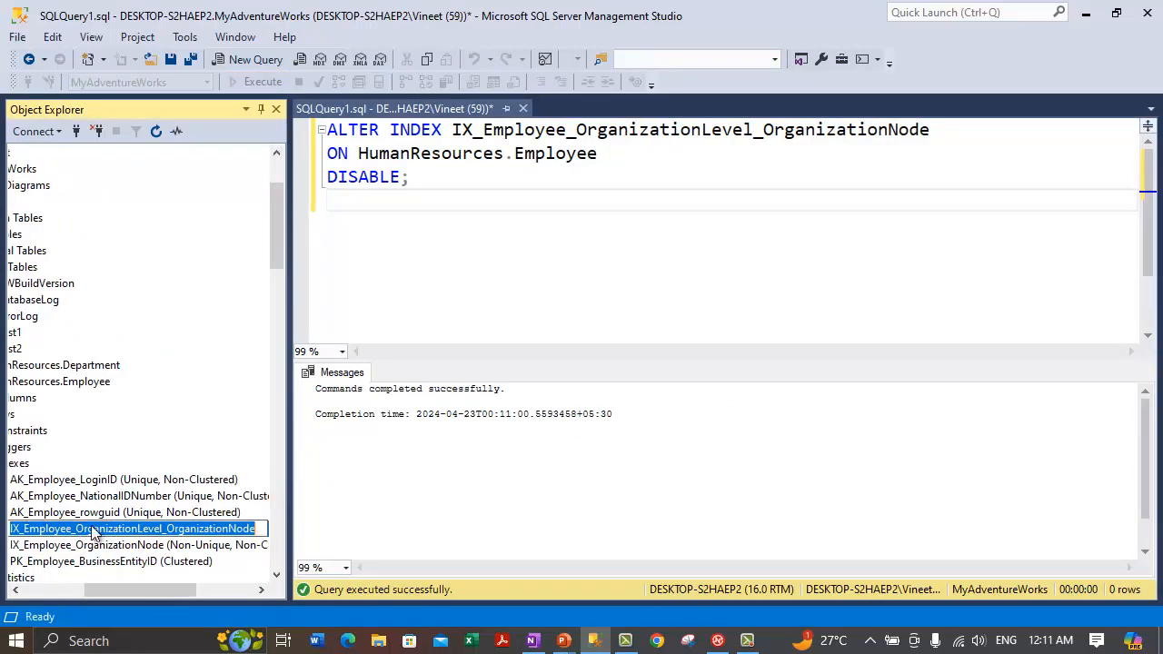
click(39, 589)
Step: Refresh the Indexes folder and confirm IX_Employee_OrganizationLevel_OrganizationNode is now disabled
right_click(153, 463)
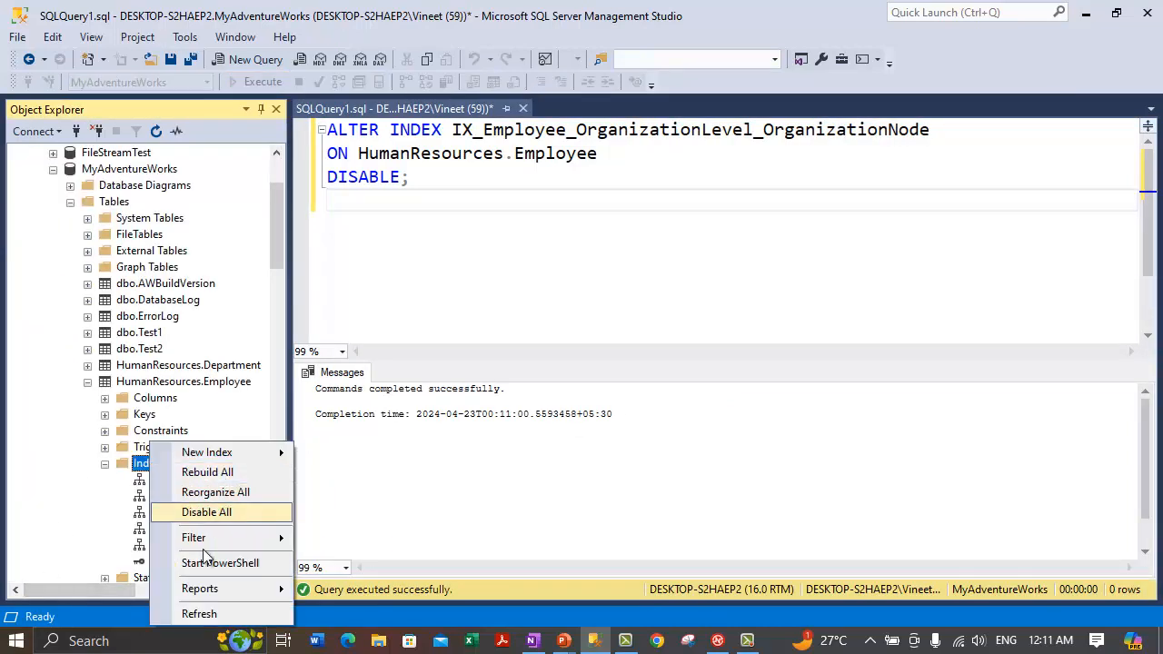
click(197, 614)
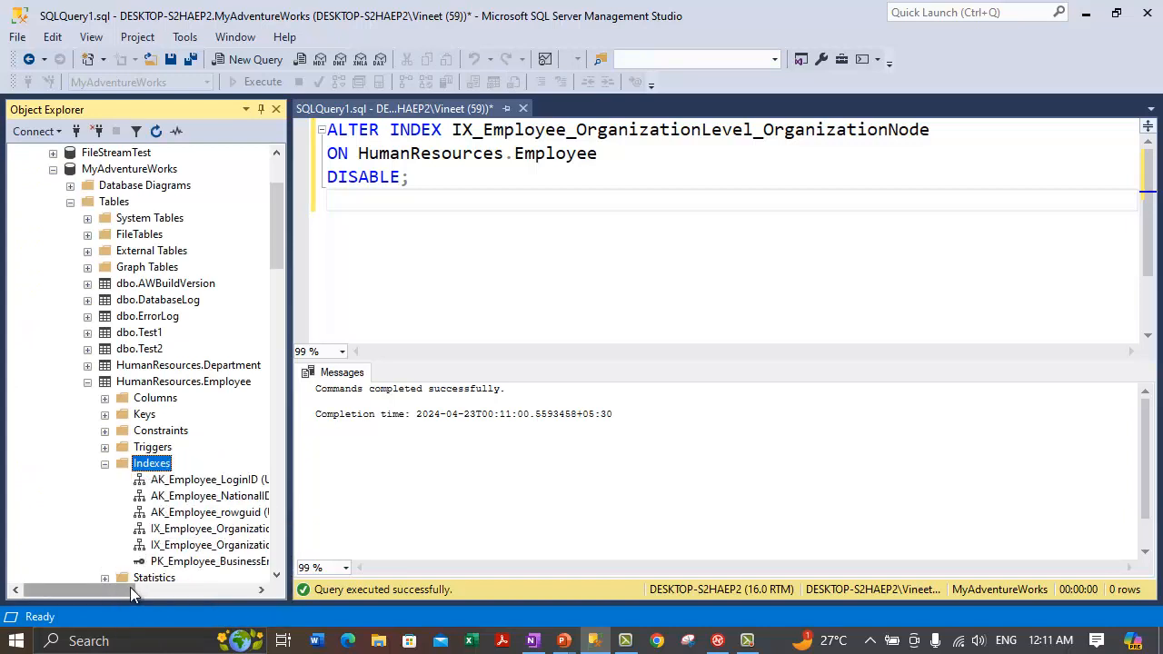
mouse_move(152, 590)
mouse_down()
mouse_move(182, 596)
mouse_move(168, 590)
mouse_up()
click(100, 529)
drag(288, 510, 467, 511)
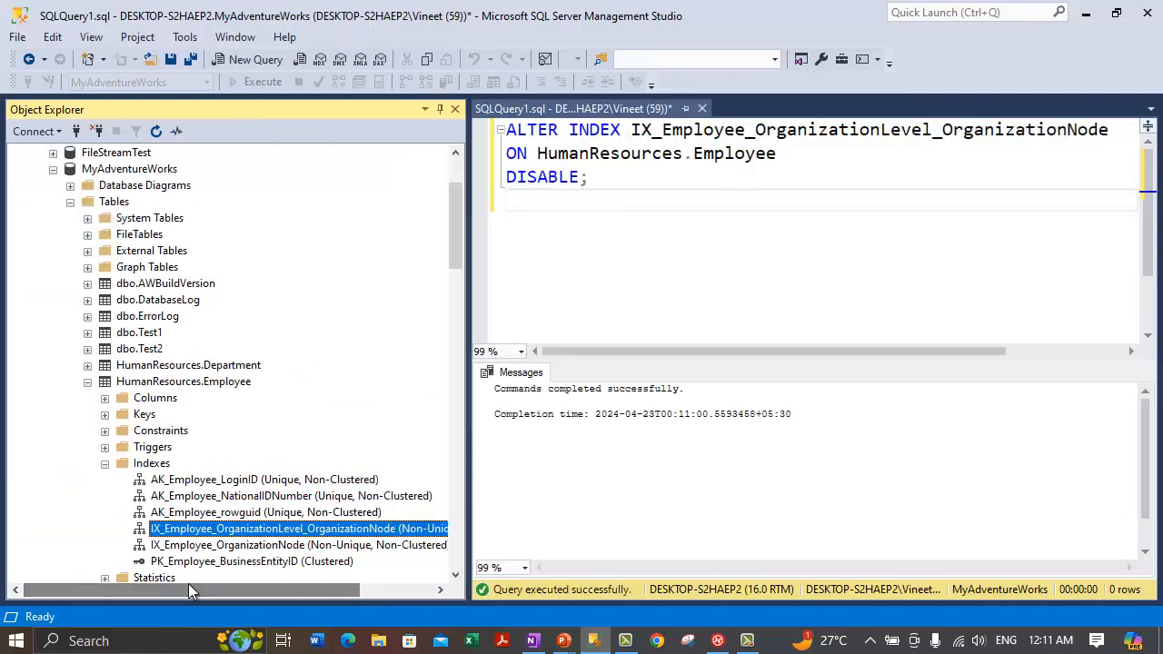
right_click(209, 536)
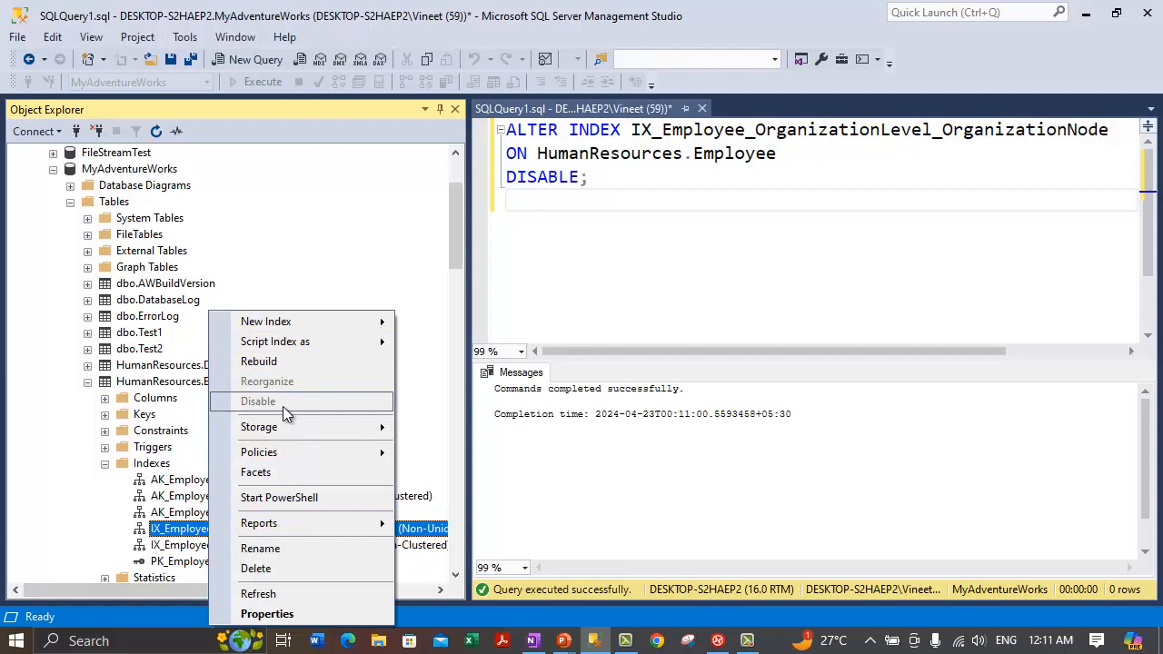
click(471, 490)
drag(470, 488, 274, 462)
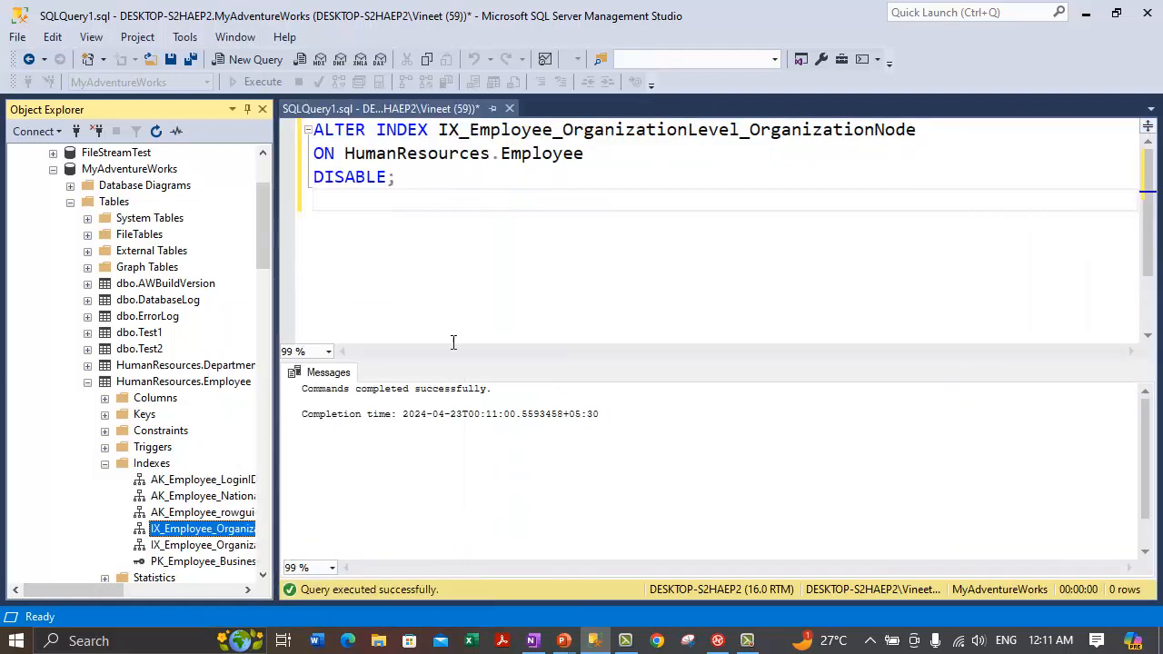
click(425, 206)
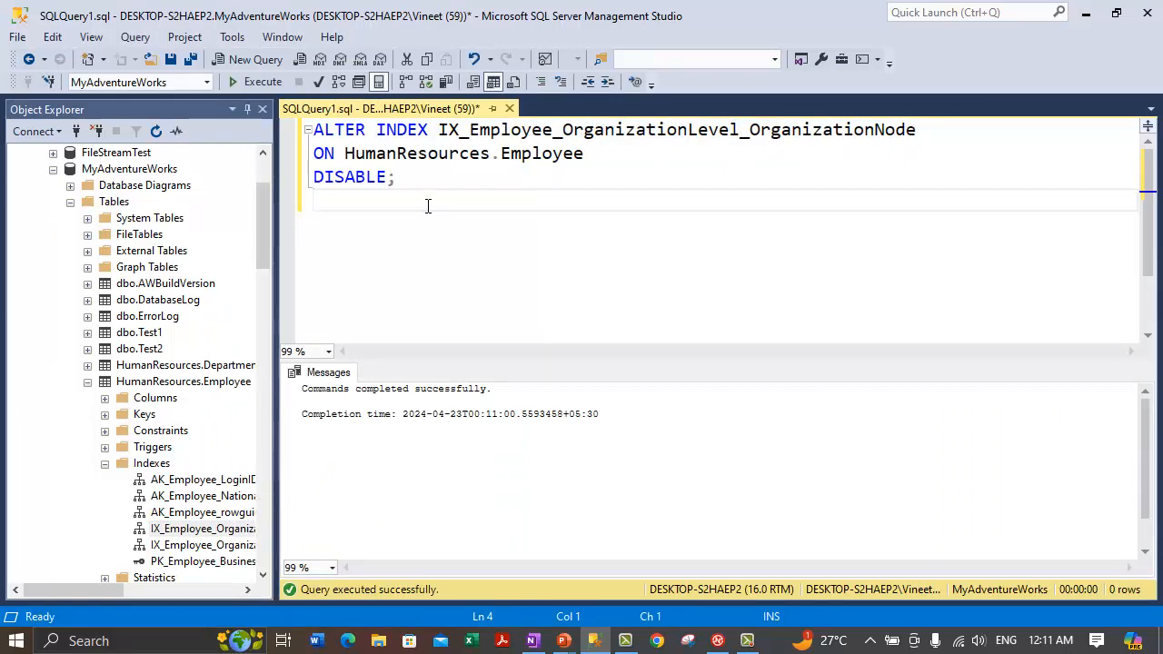
Step: Review the Employee table's index names in Object Explorer, then place the cursor after DISABLE;
double_click(354, 177)
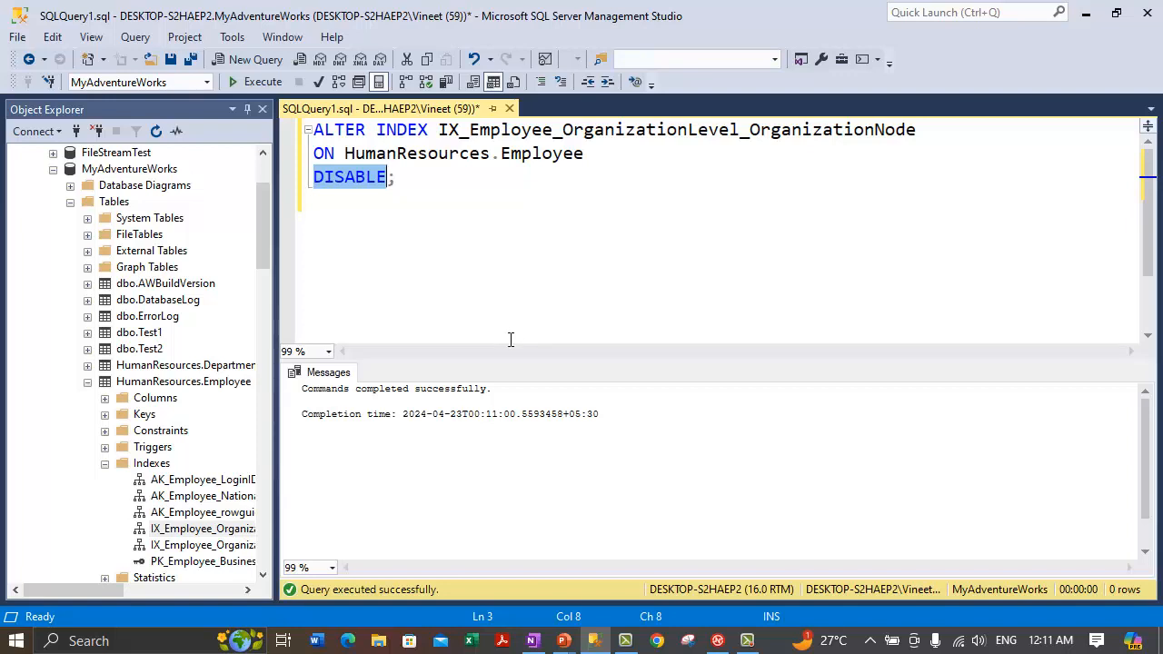
click(496, 278)
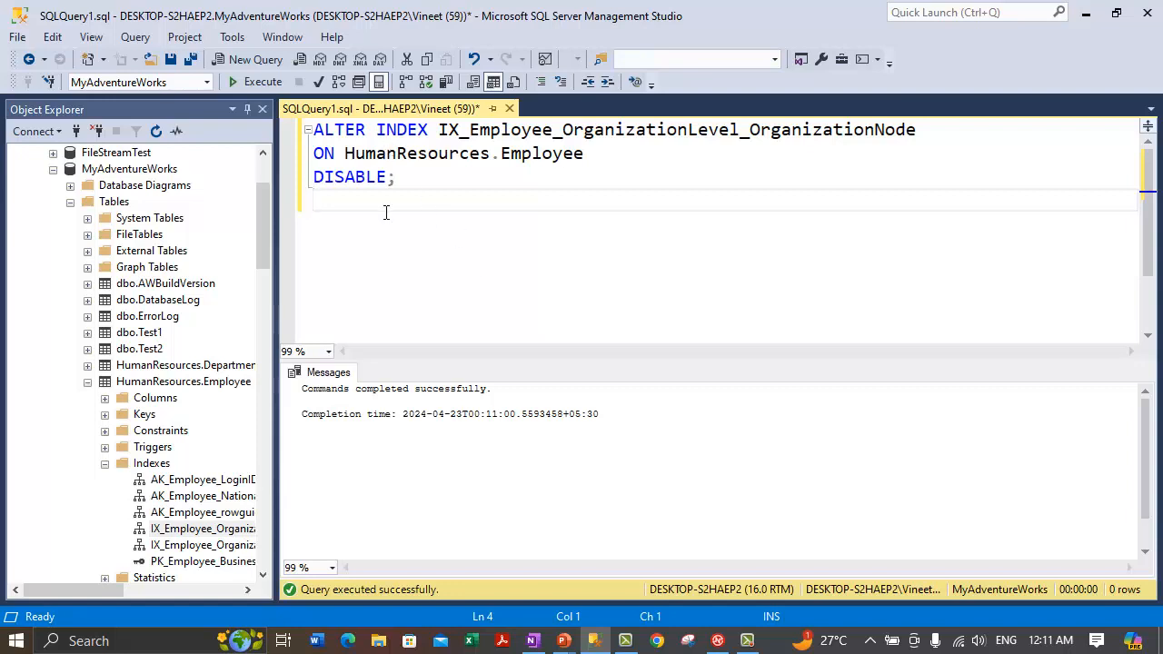
click(403, 179)
key(ctrl+shift+Home)
click(427, 268)
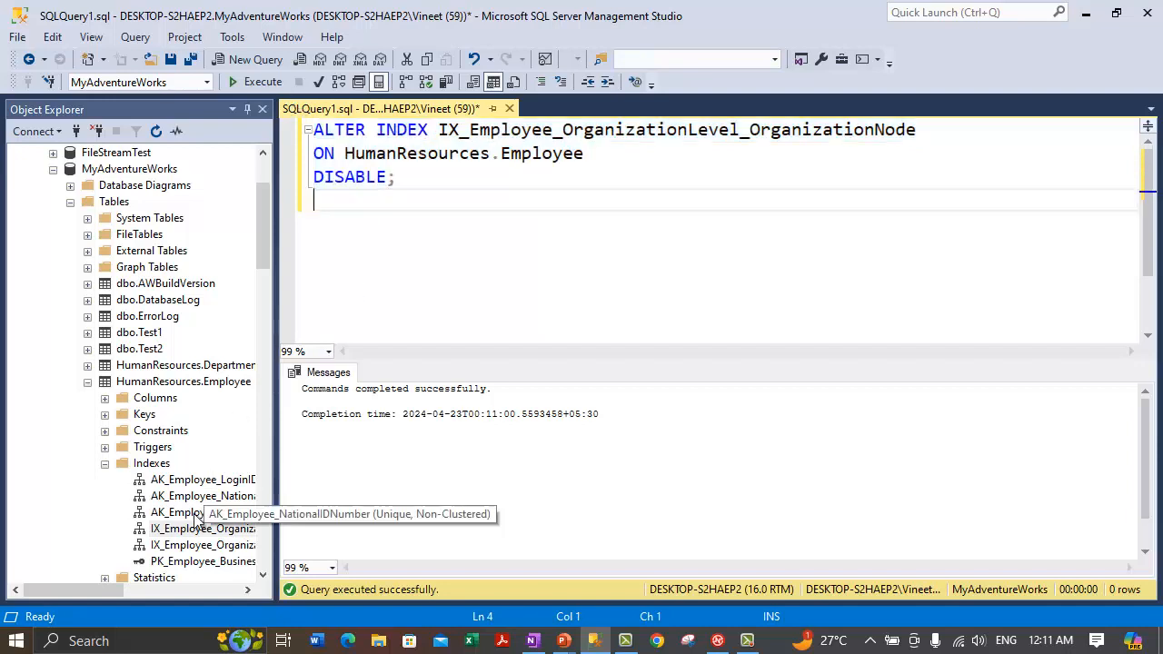
drag(111, 590, 33, 586)
drag(274, 480, 223, 490)
click(403, 180)
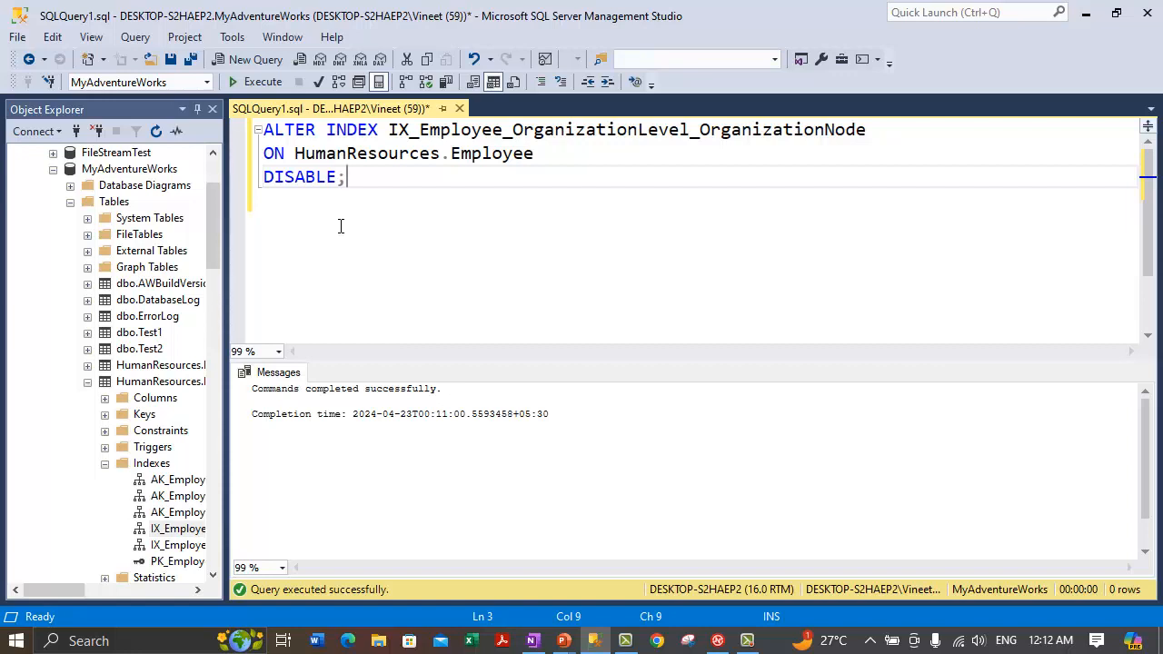
Step: Add the statement ALTER INDEX ALL ON HumanResources.Employee DISABLE; below the first one
key(Return)
key(Return)
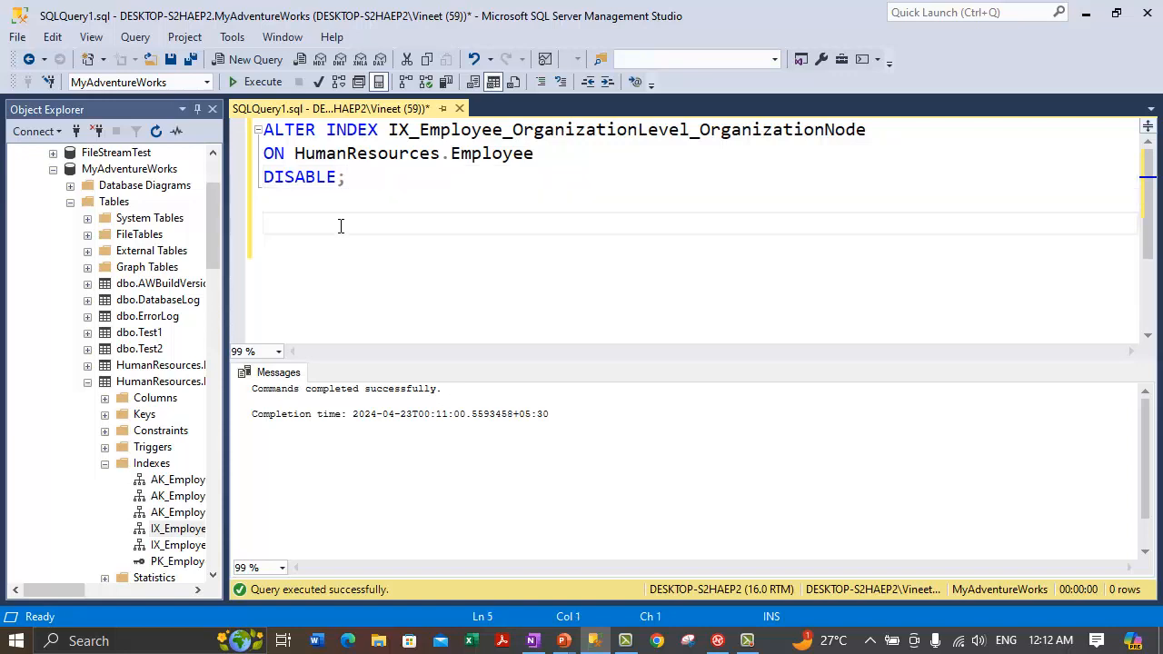
text(ALTER INDEX ALL ON HU)
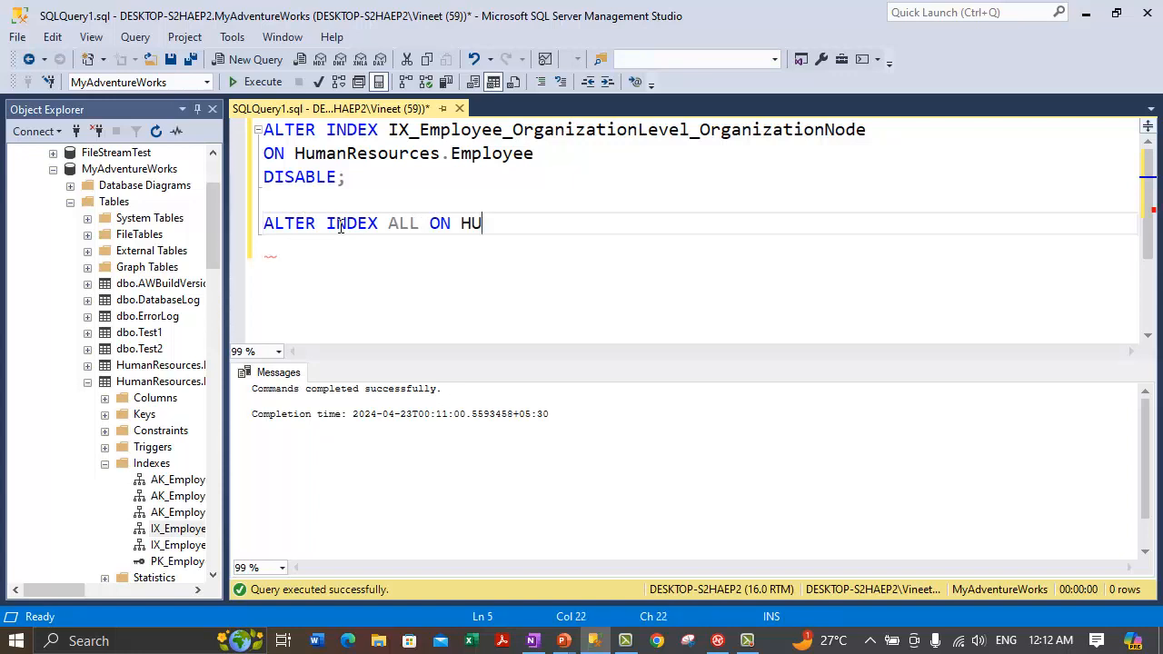
key(BackSpace)
text(umanResources.)
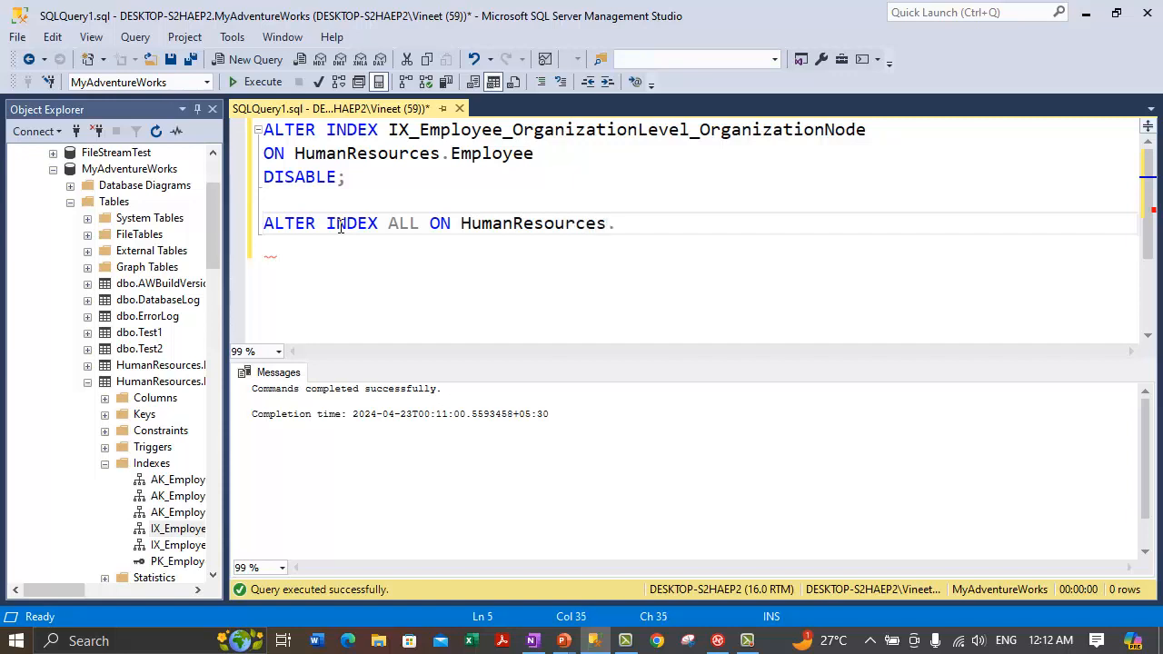
text(Employee)
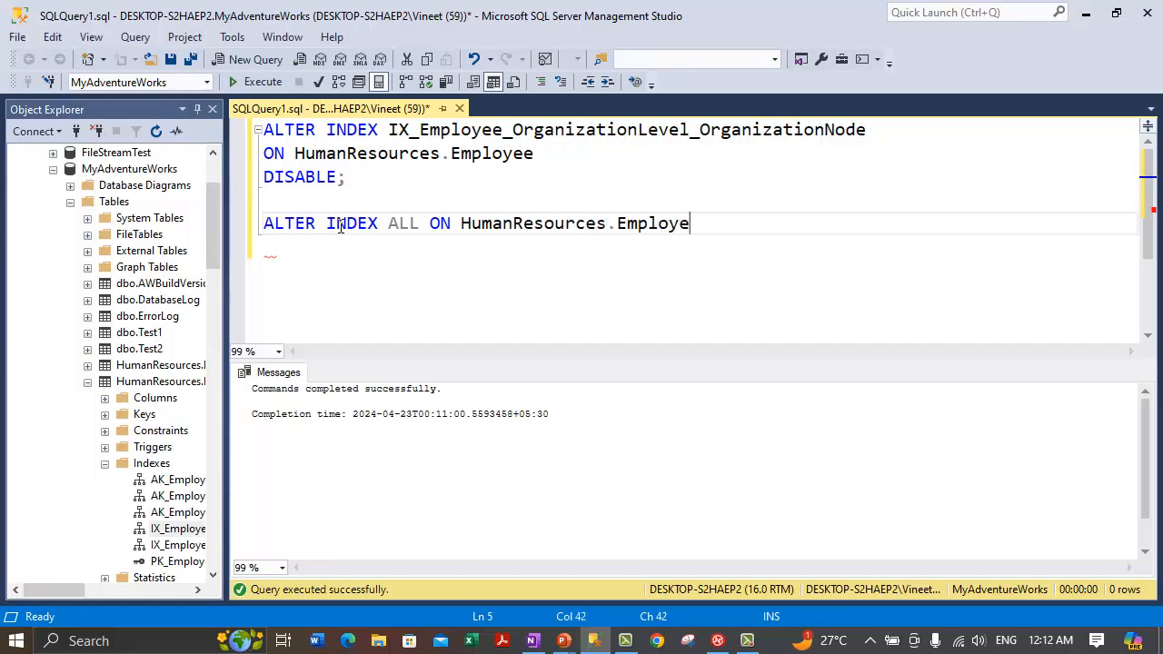
key(Return)
text(DISABLE;)
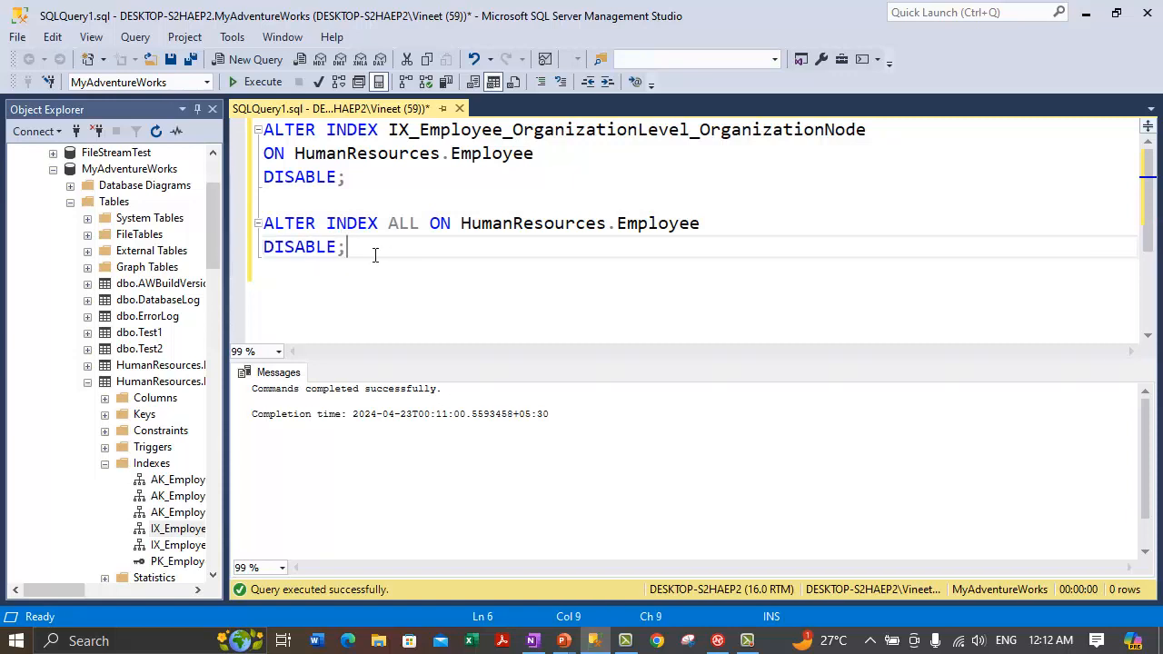
drag(358, 253, 238, 224)
Step: Add the comment '-- To disable all the indexes on HumanResources.Employee table' above it
click(299, 200)
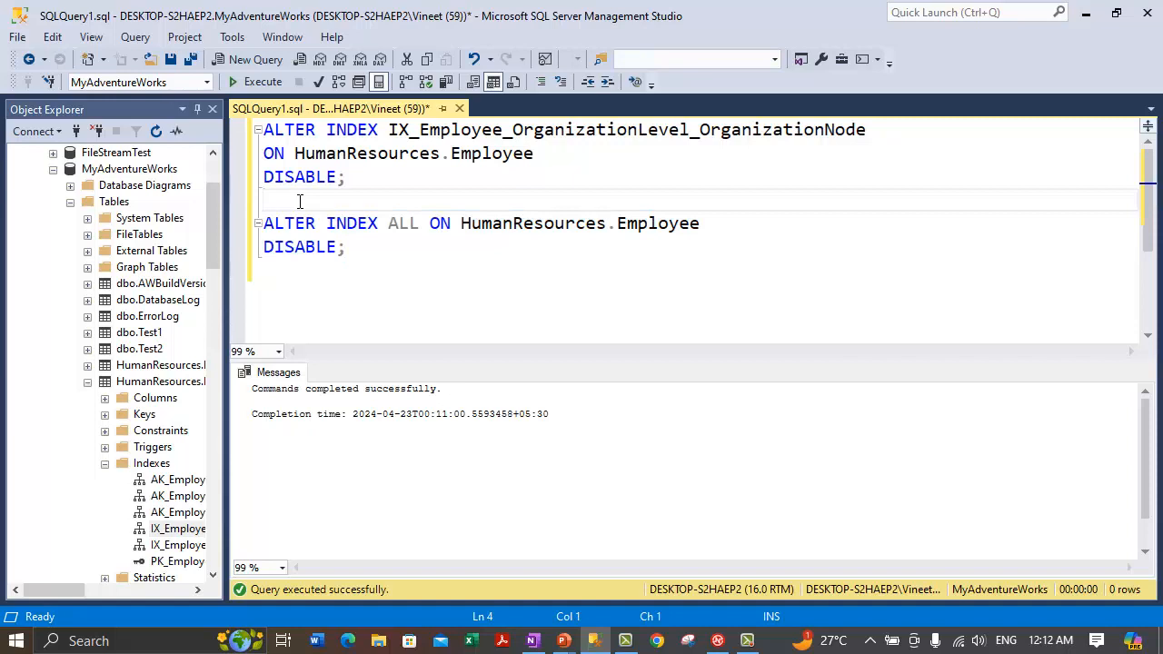
key(Return)
text(-- To disab)
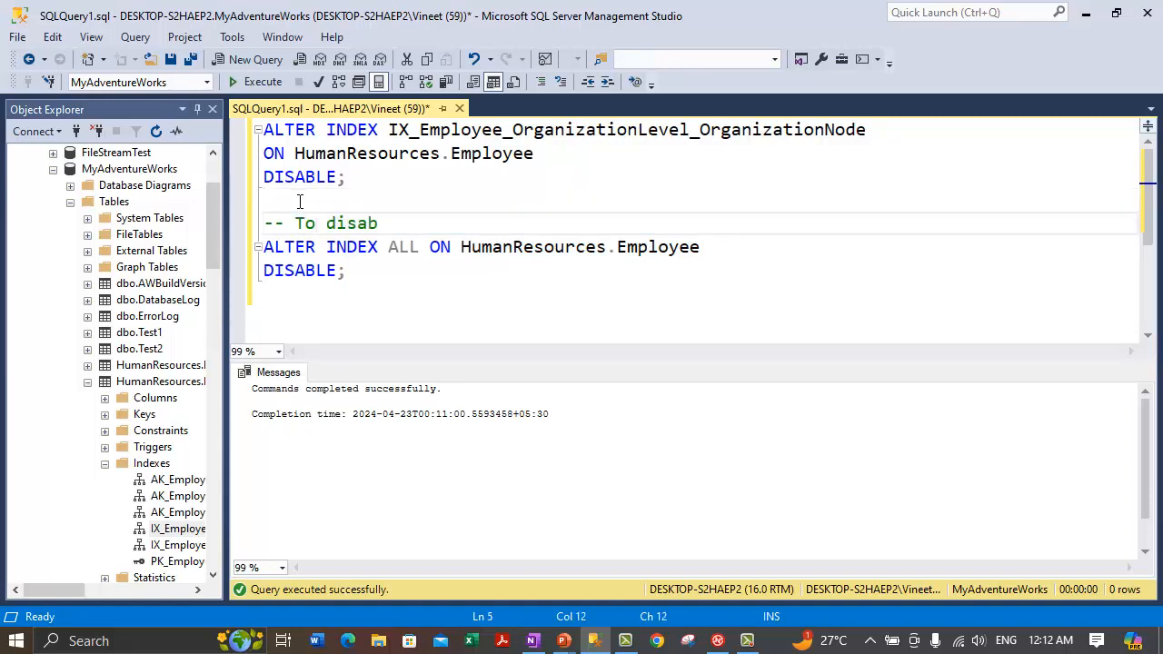
text(le all the index)
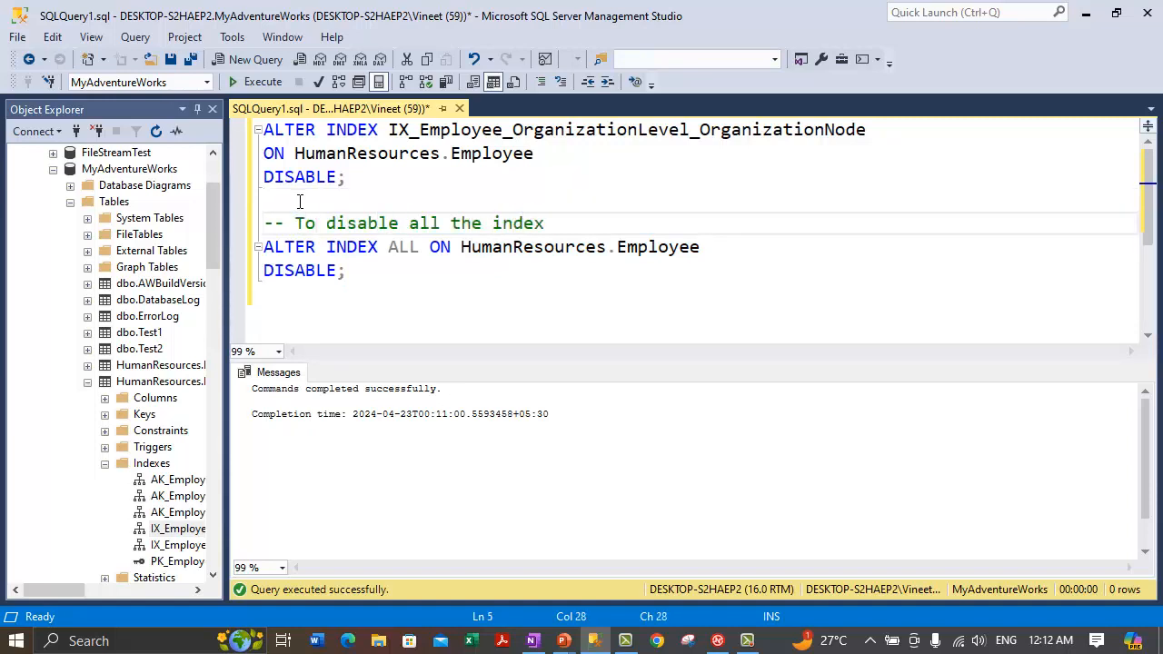
text(es on HumanResources.Employee table)
Step: Add '-- To disable the single index on HumanResources.Employee Table' above the first statement
key(ctrl+Home)
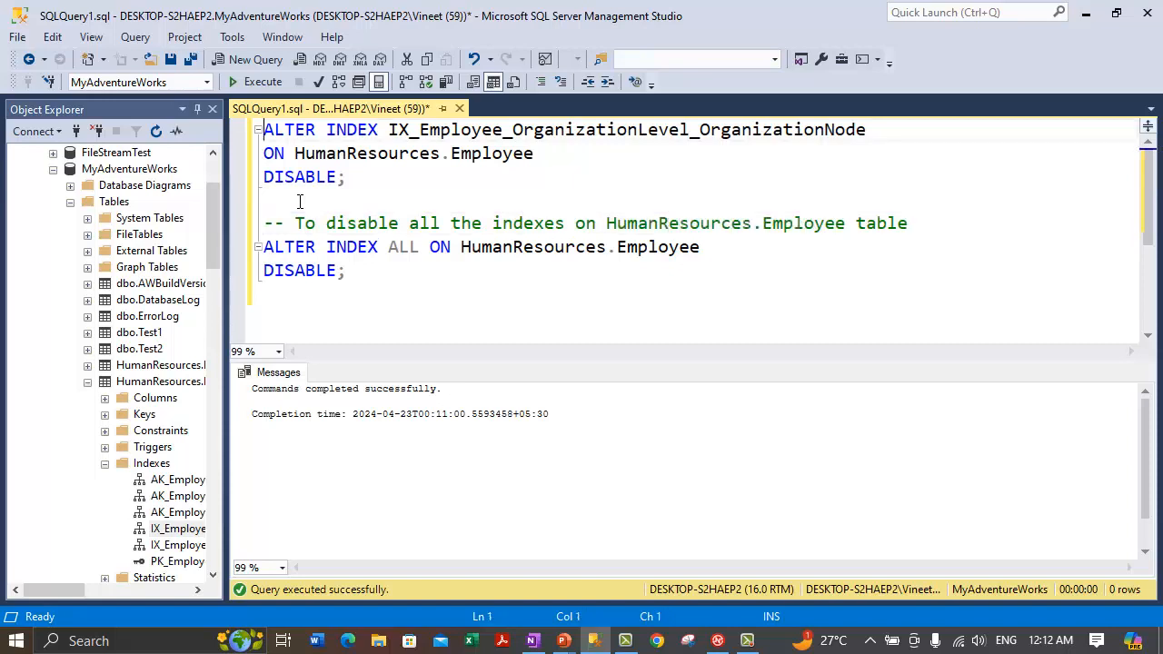
key(Return)
key(Up)
text(-- To disable )
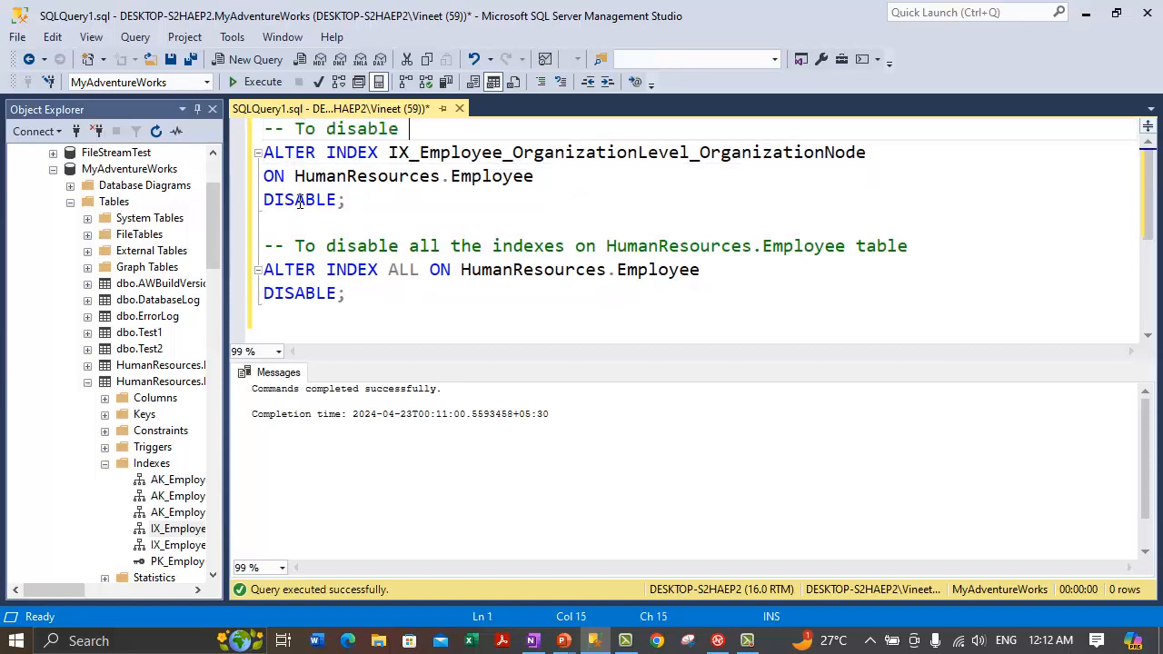
text(the single index on Human)
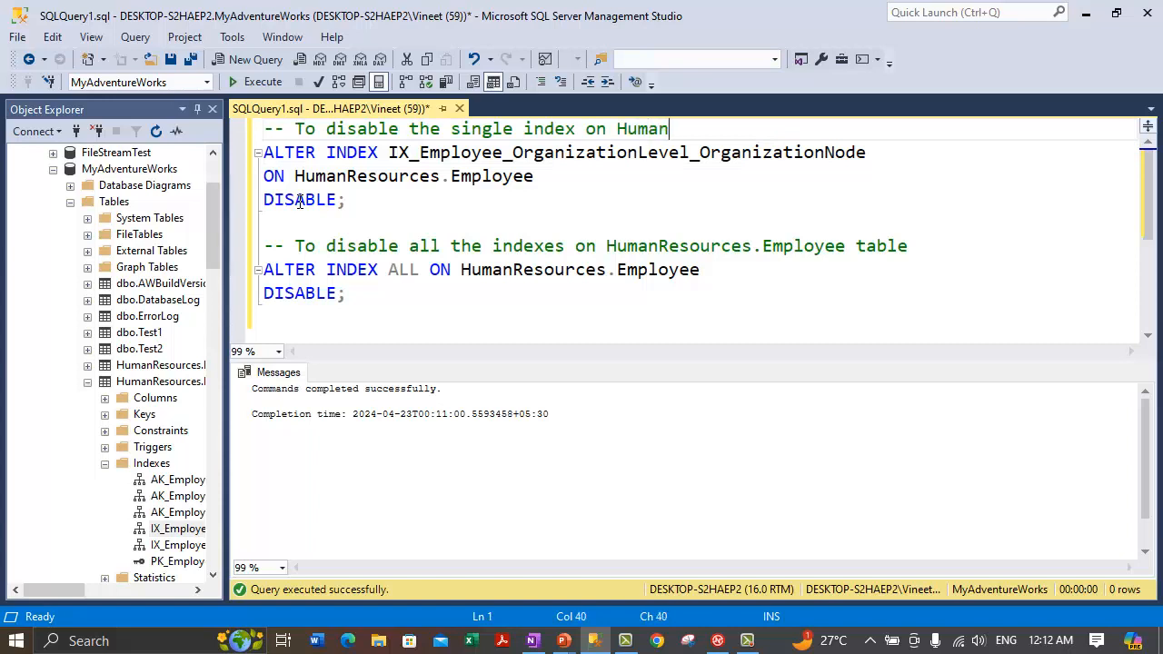
text(Resources.Employee Table)
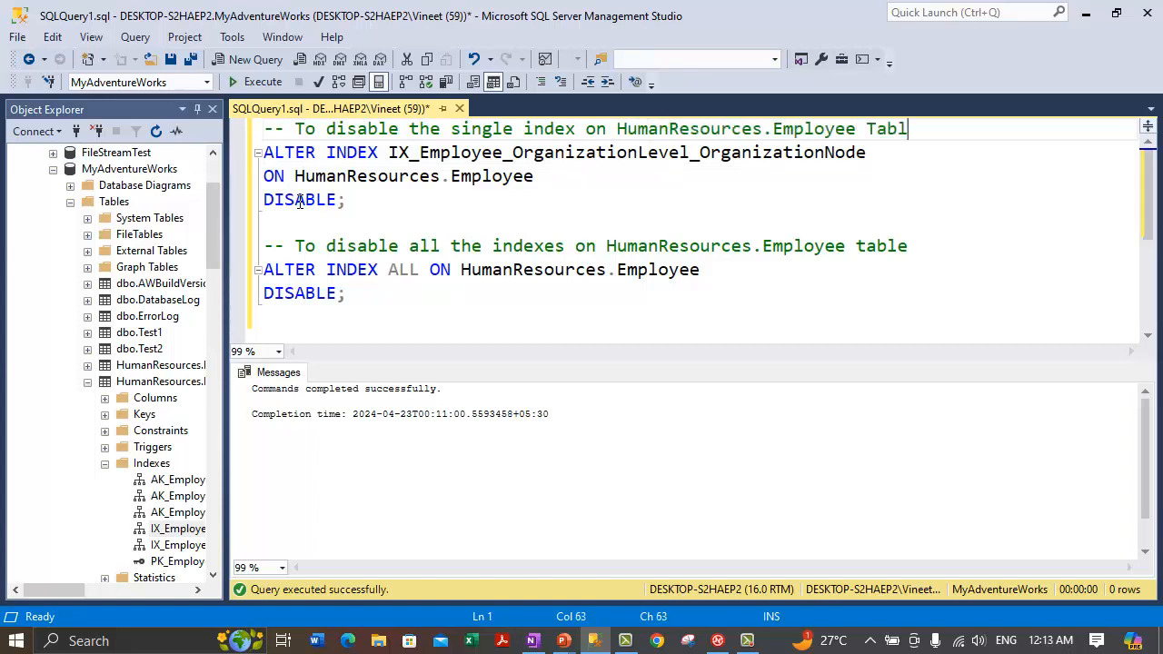
key(Down)
key(Down)
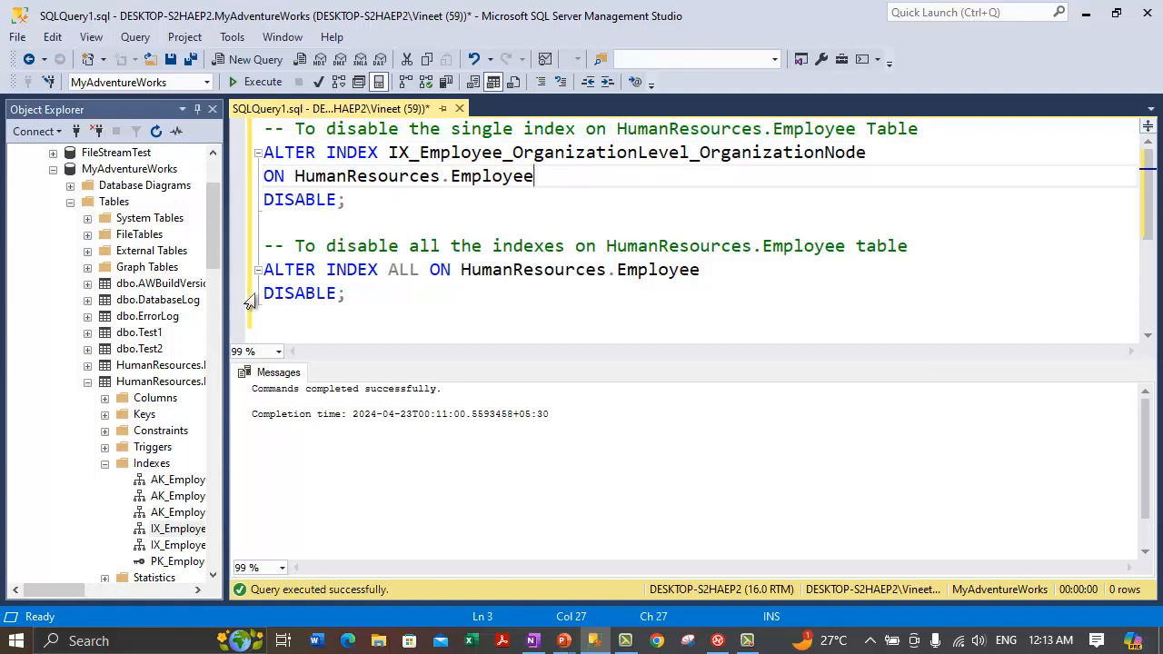
drag(360, 304, 208, 265)
Step: Run the disable-all statement and highlight the warnings about disabled foreign keys
click(257, 82)
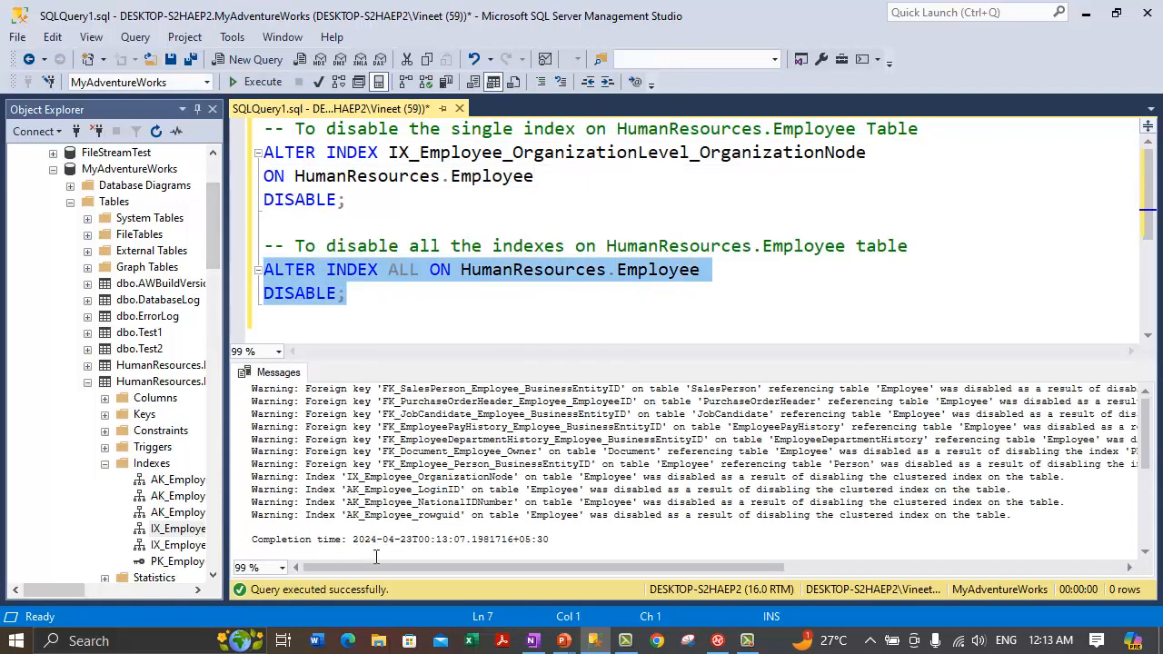
drag(315, 518, 314, 373)
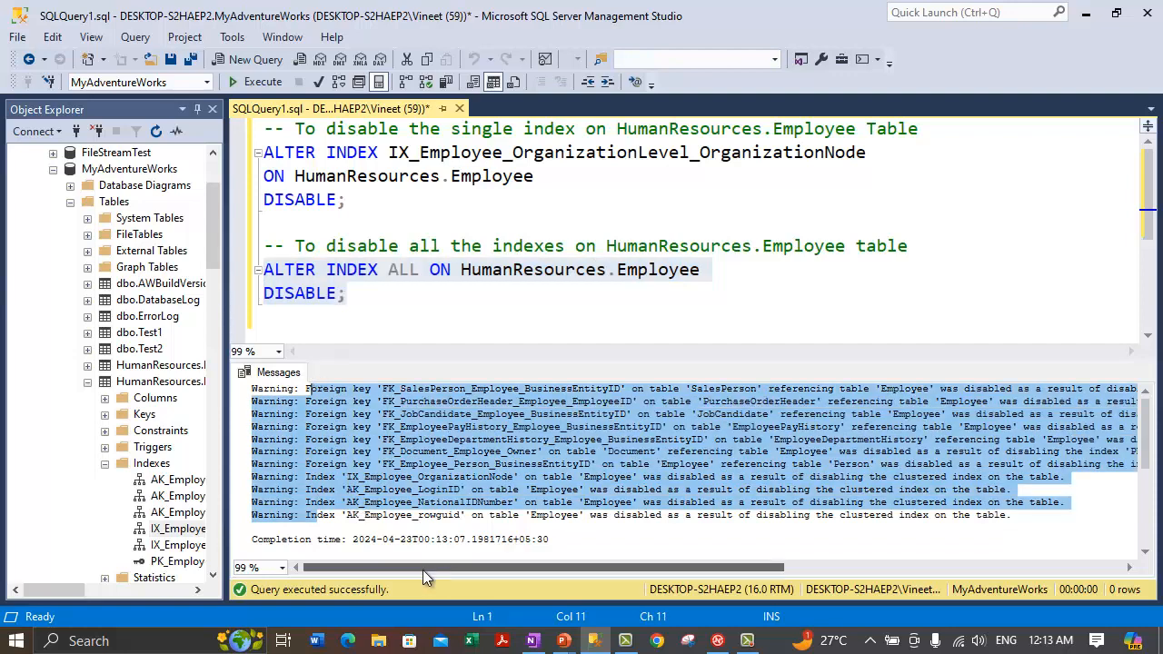
drag(224, 542, 257, 552)
click(717, 516)
drag(396, 515, 350, 385)
scroll(520, 459, down, 3)
scroll(509, 460, up, 3)
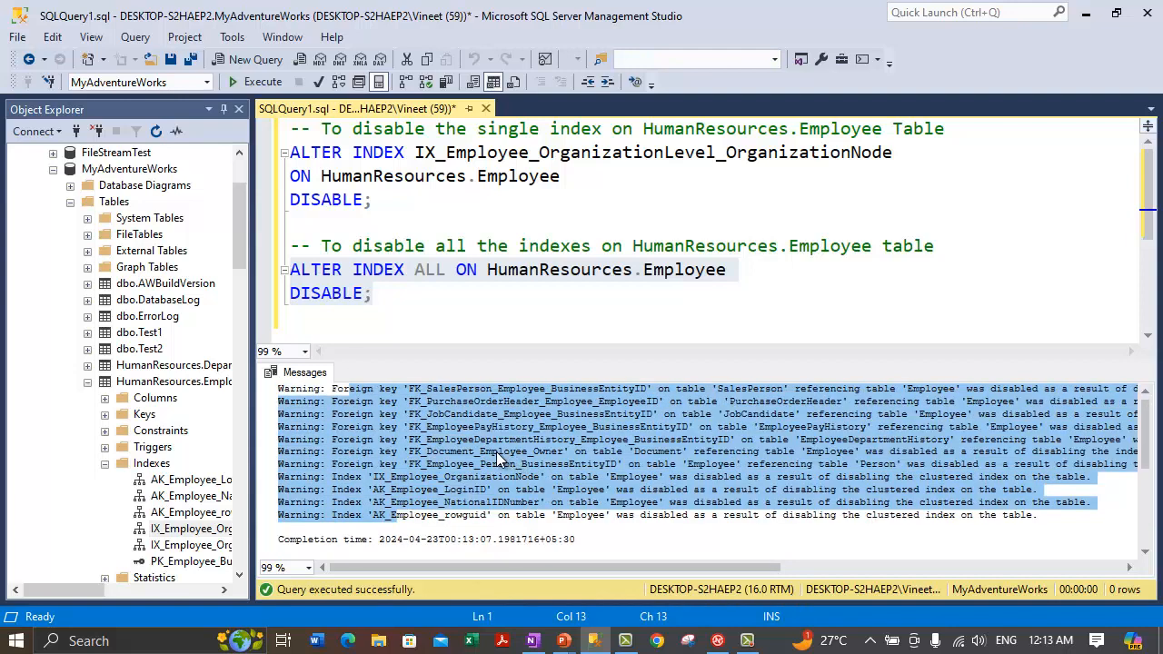
Step: Refresh the Indexes folder and check PK_Employee_BusinessEntityID's context menu
click(107, 590)
click(130, 563)
right_click(128, 563)
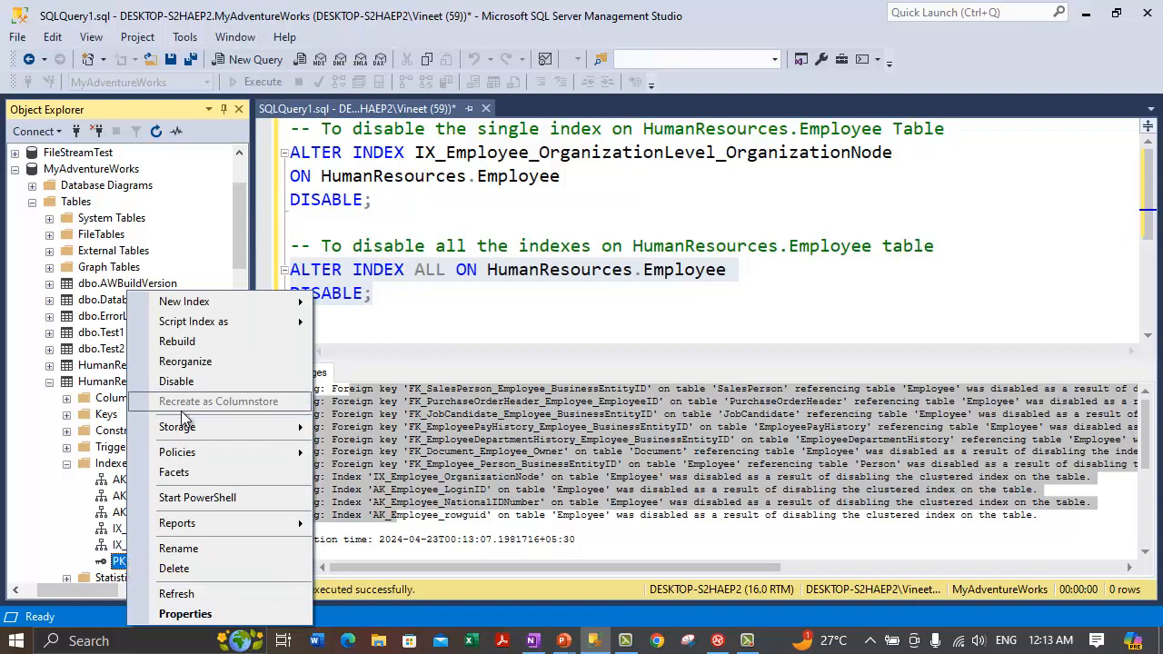
key(Escape)
right_click(119, 464)
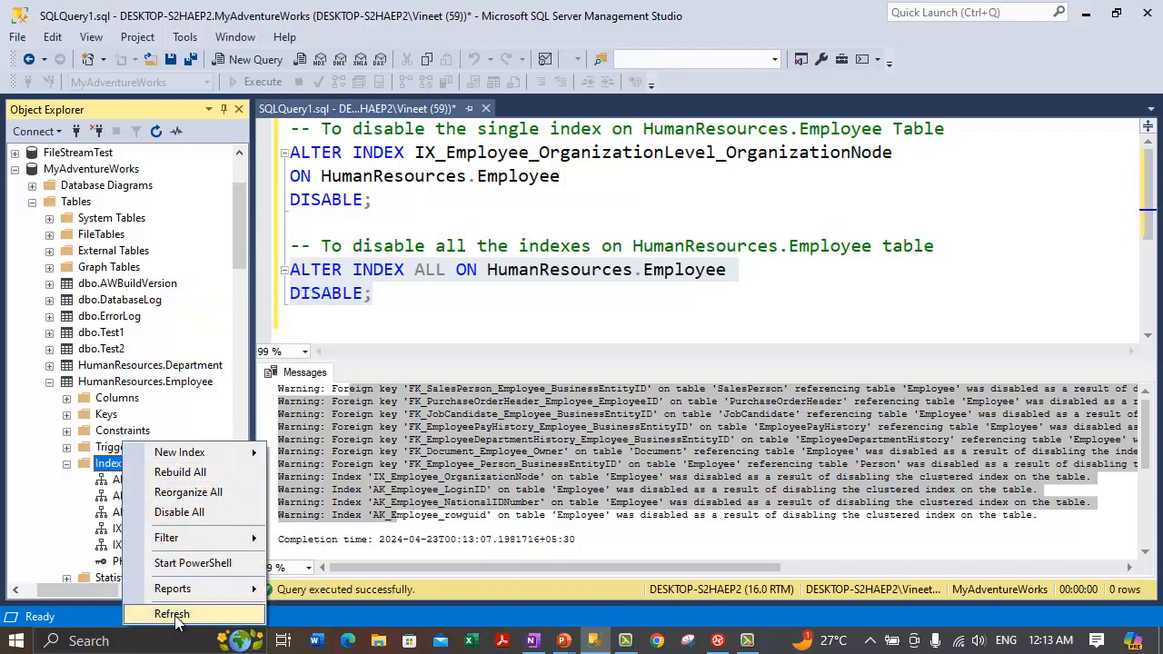
click(154, 615)
click(132, 561)
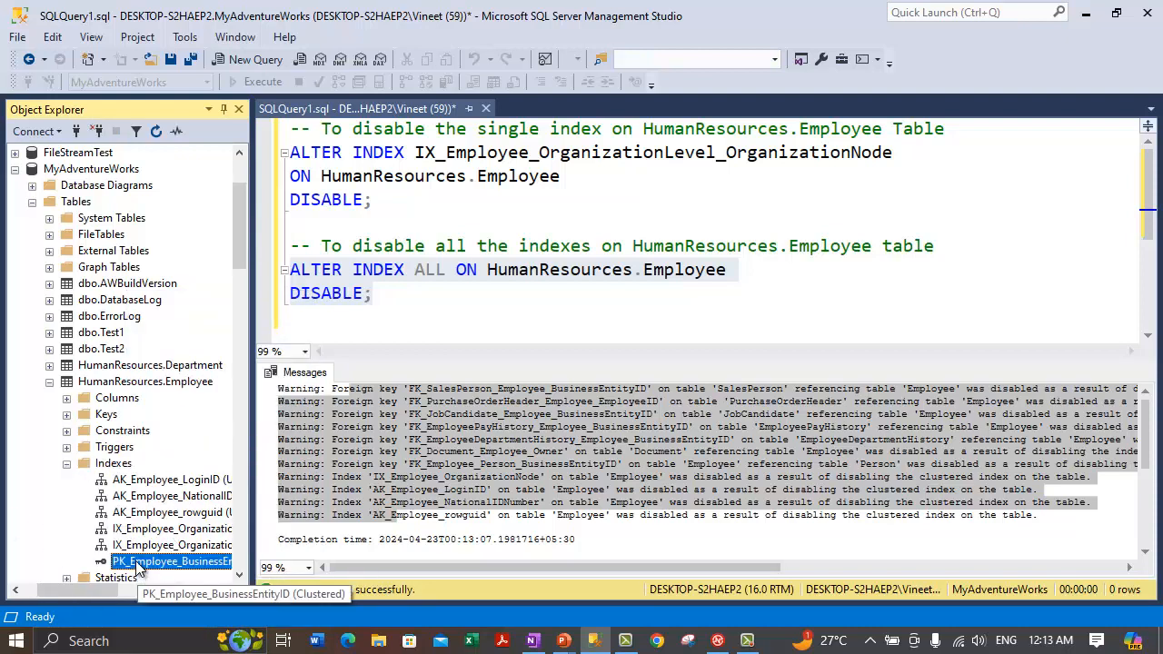
right_click(134, 562)
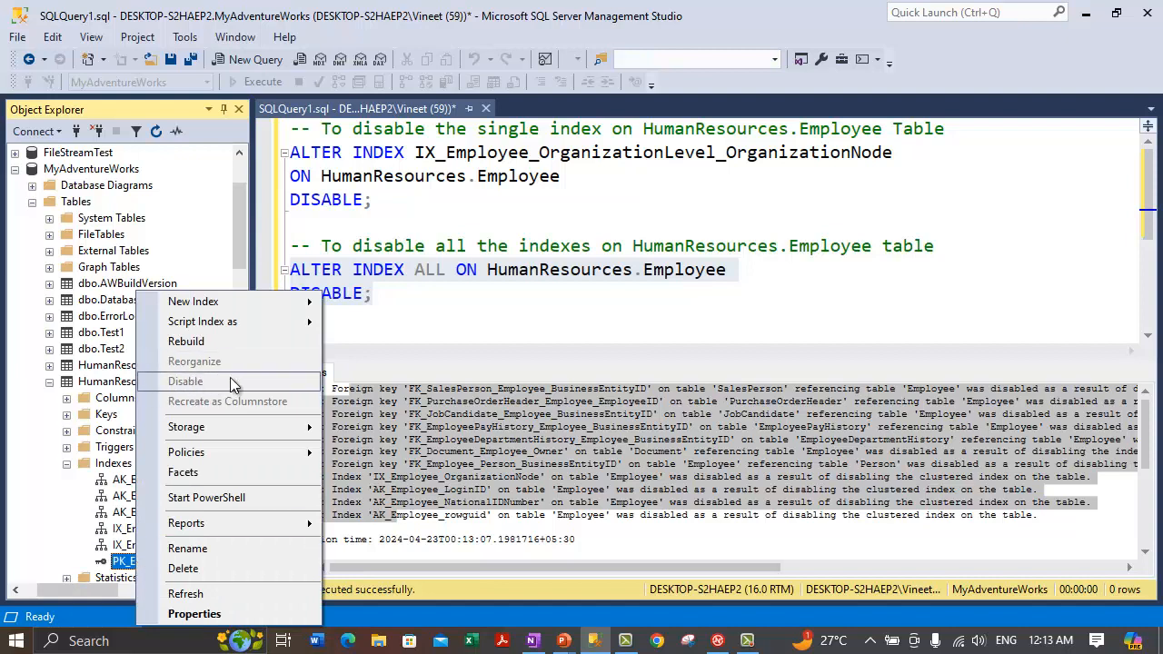
click(121, 564)
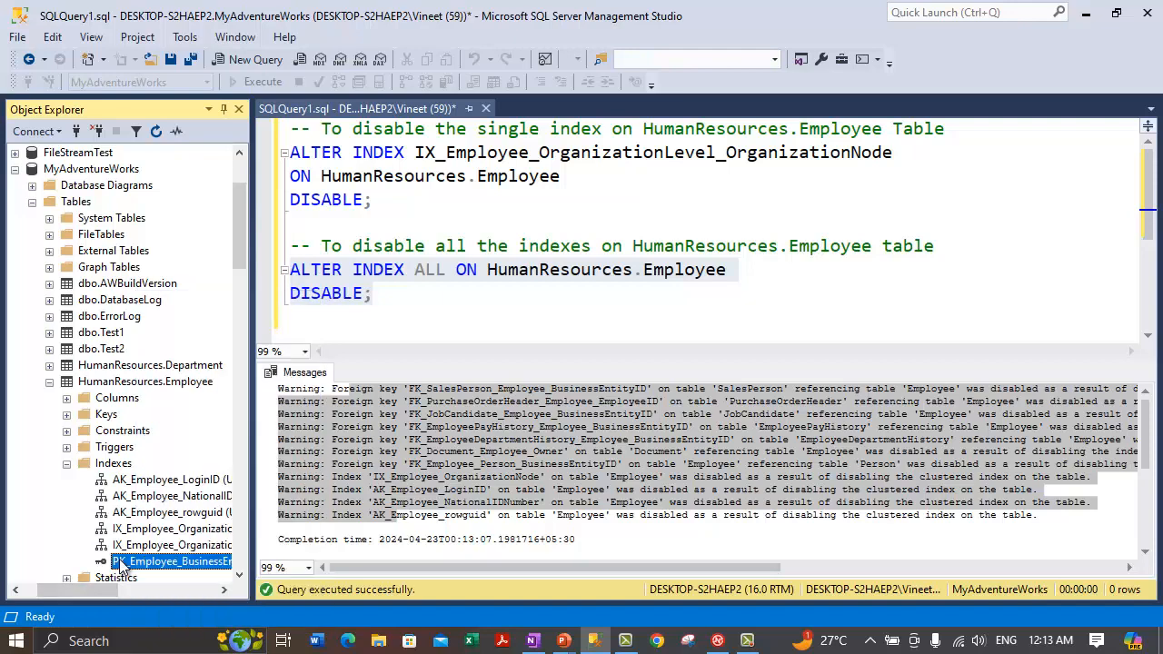
drag(464, 303, 289, 270)
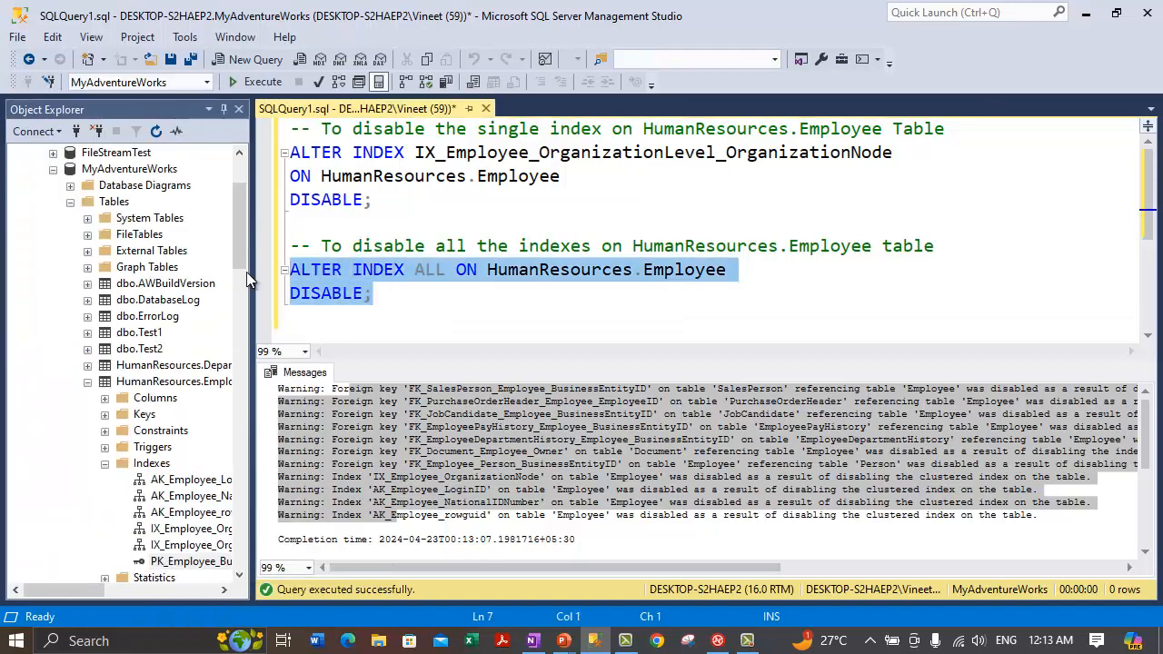
Step: Highlight each DISABLE statement, then switch to the 'How to Disable Indexes in SQL Server' slide
drag(378, 200, 277, 151)
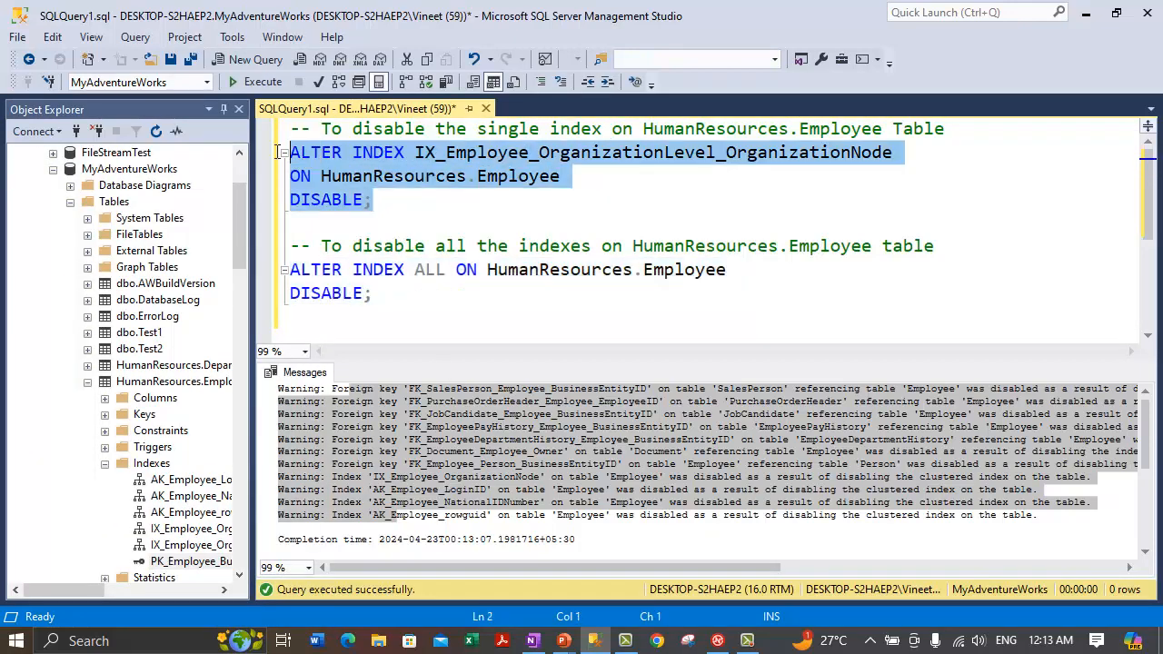
drag(405, 299, 255, 270)
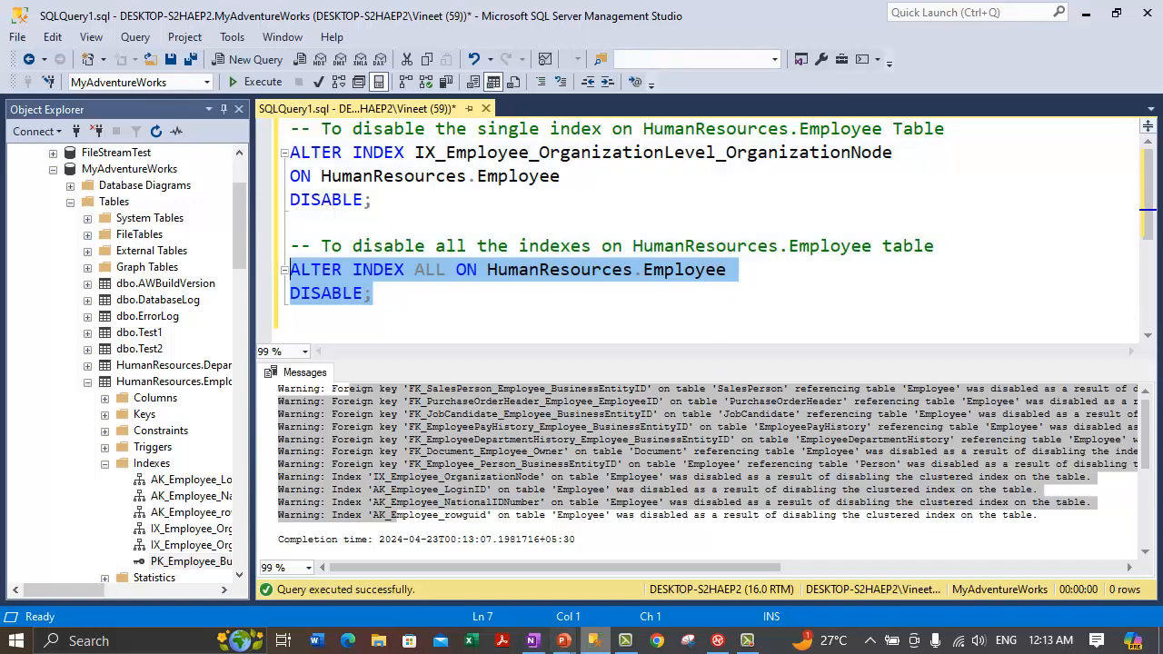
mouse_move(563, 641)
click(516, 549)
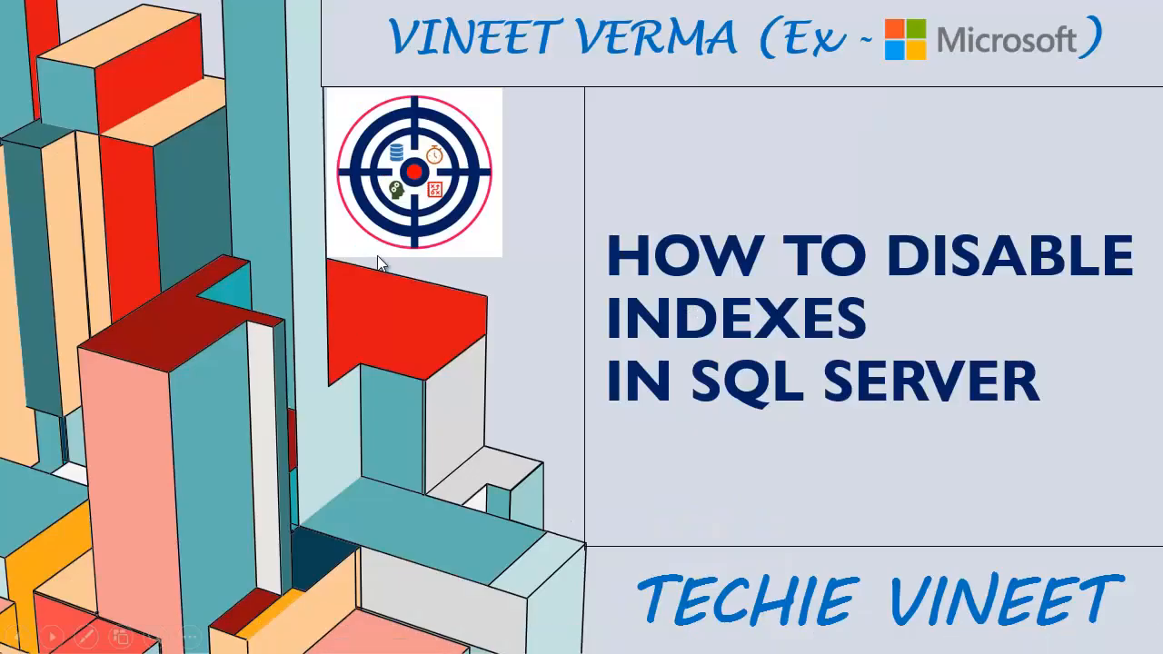